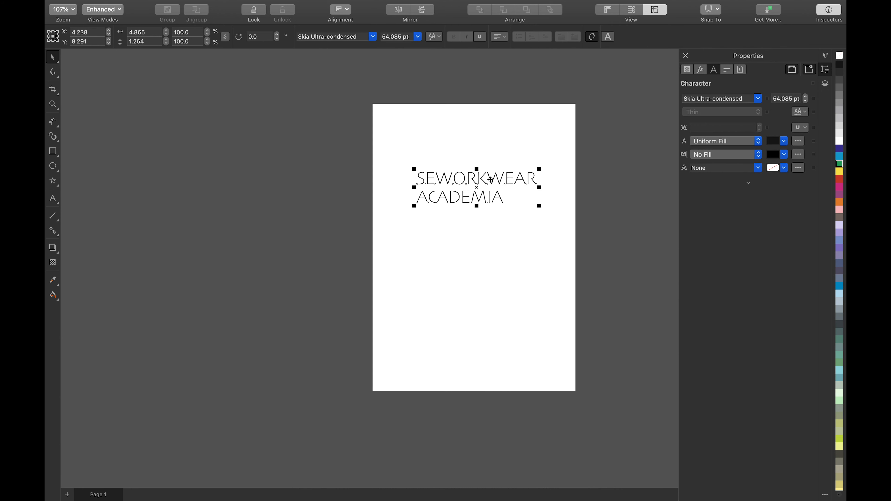
Step: Browse the font list filtered in turn by OpenType - TrueType, TrueType and Variable Fonts
click(758, 100)
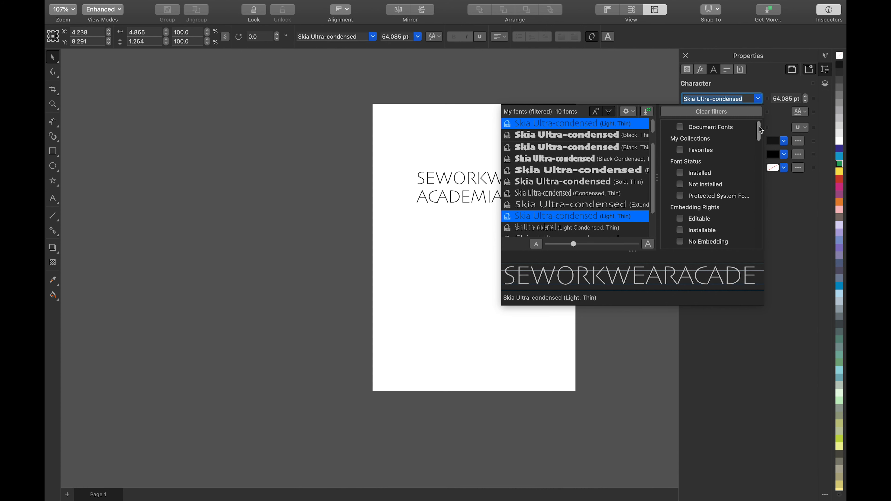
drag(760, 131, 760, 148)
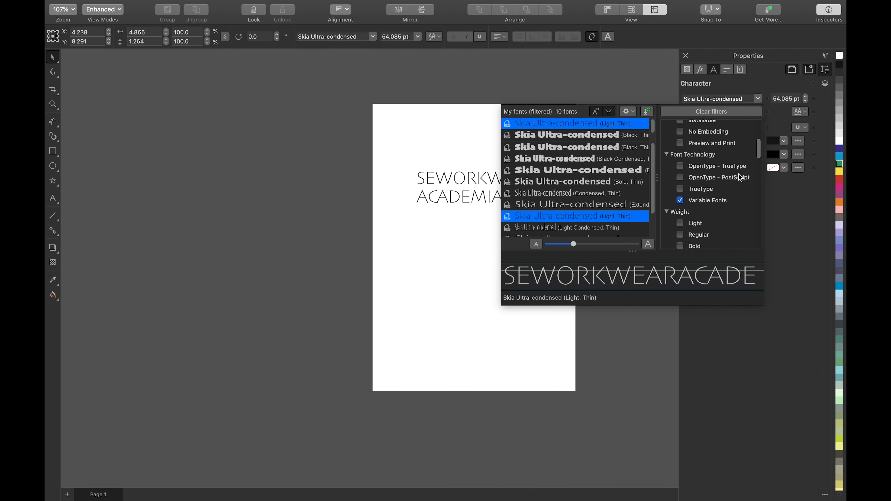
click(682, 200)
click(690, 166)
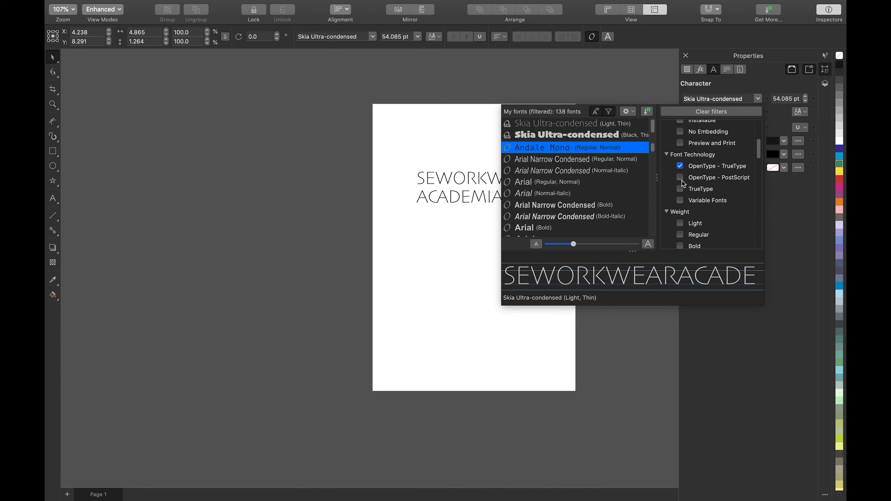
click(681, 167)
click(680, 190)
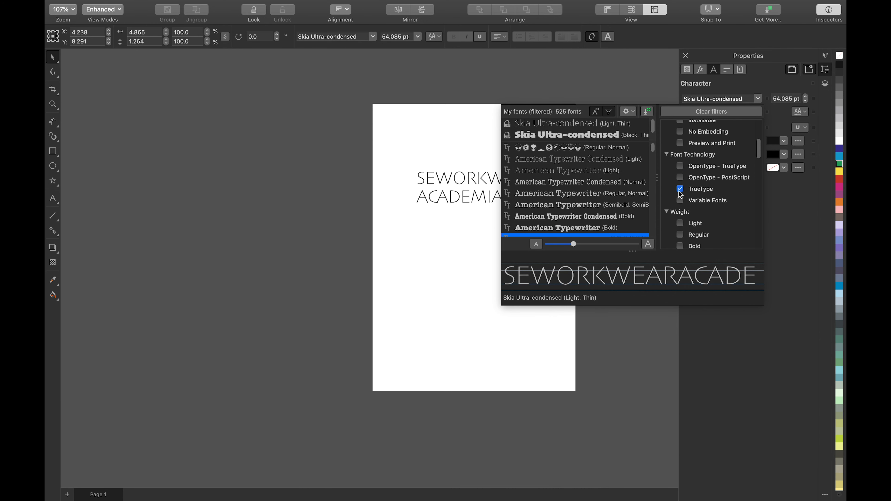
click(680, 190)
click(680, 200)
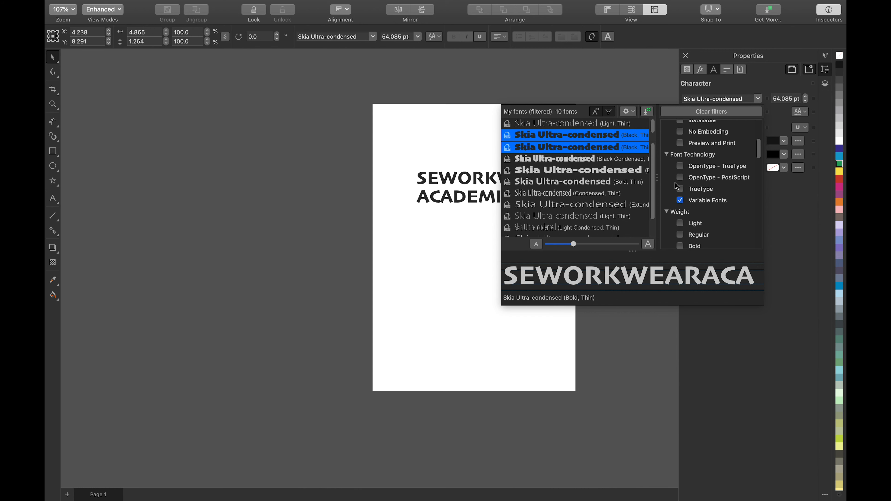
click(598, 169)
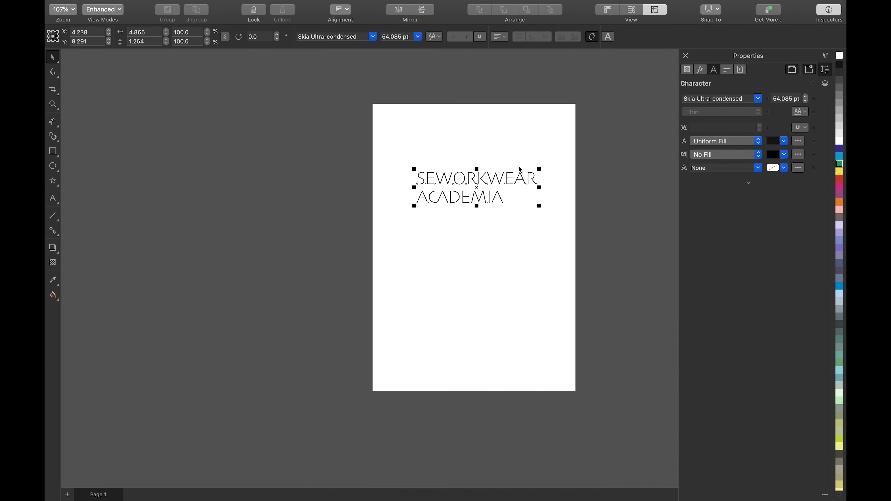
Step: Apply the Skia Ultra-condensed (Black, Thin) font variant to the SEWORKWEAR ACADEMIA text and move it slightly up and left
click(518, 176)
click(520, 179)
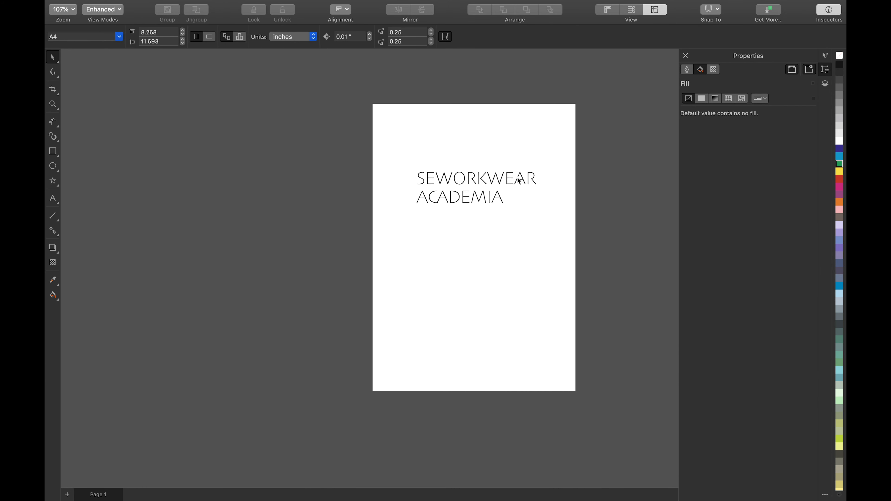
click(522, 181)
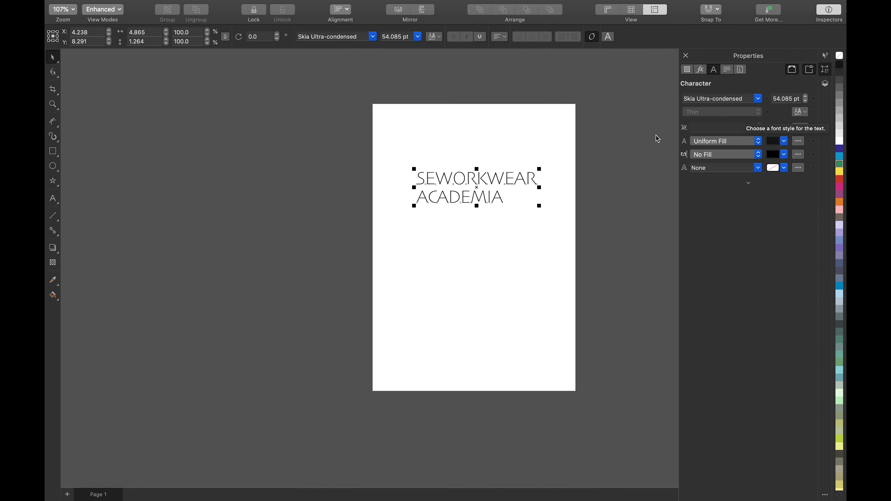
click(759, 98)
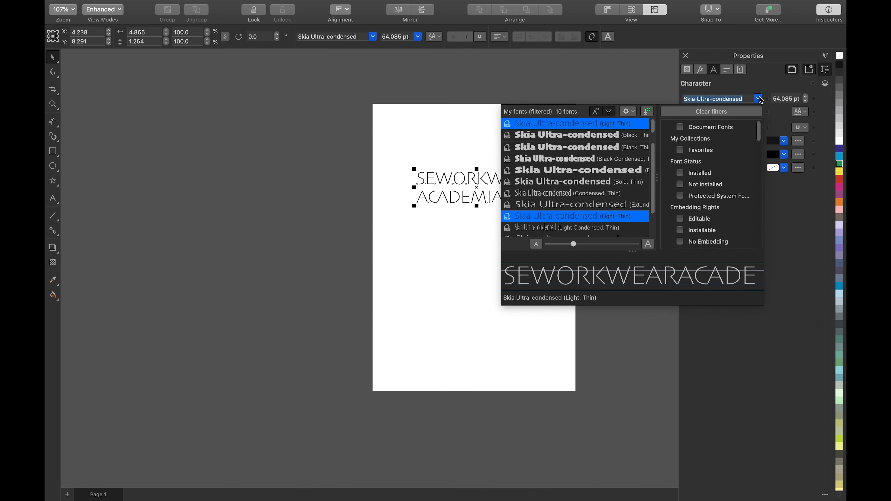
click(578, 149)
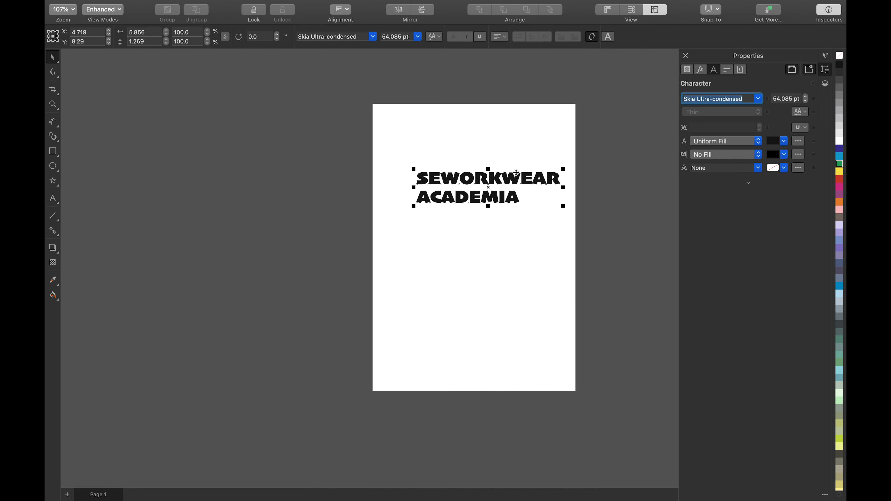
drag(513, 174, 505, 163)
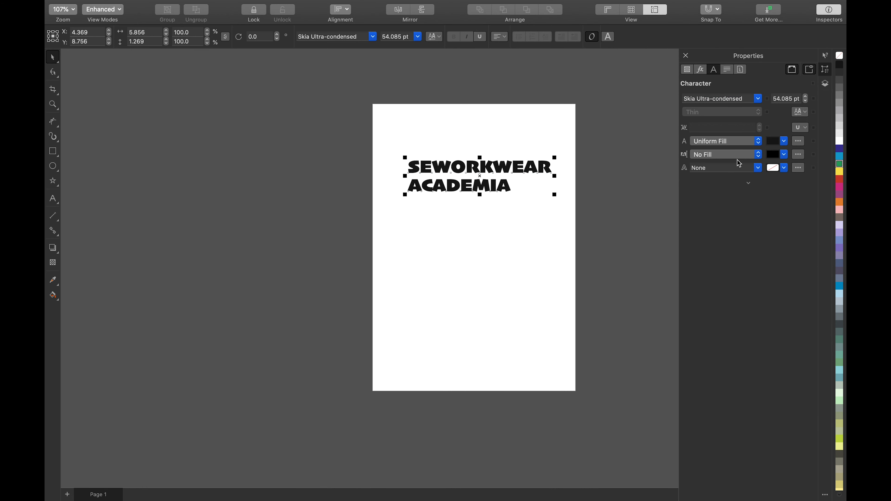
Step: Narrow the text's variable font width to 0.81, then readjust its width and weight to wider, lighter letters
click(803, 115)
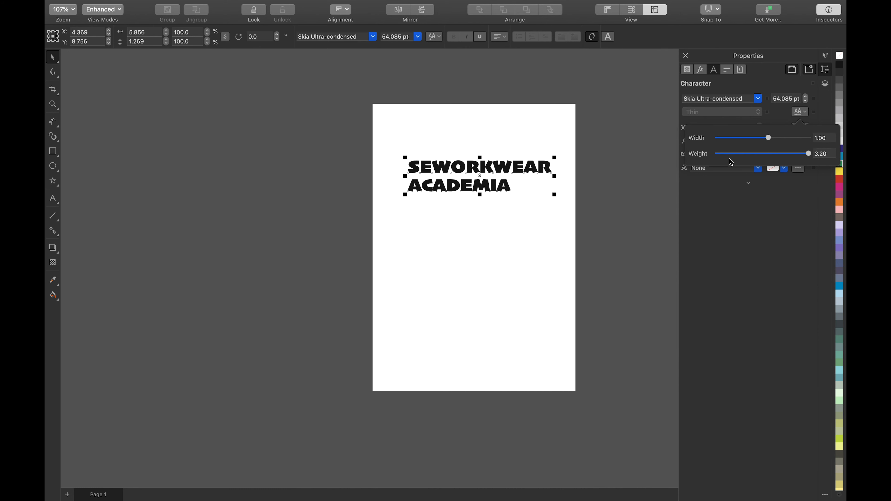
drag(768, 140, 743, 140)
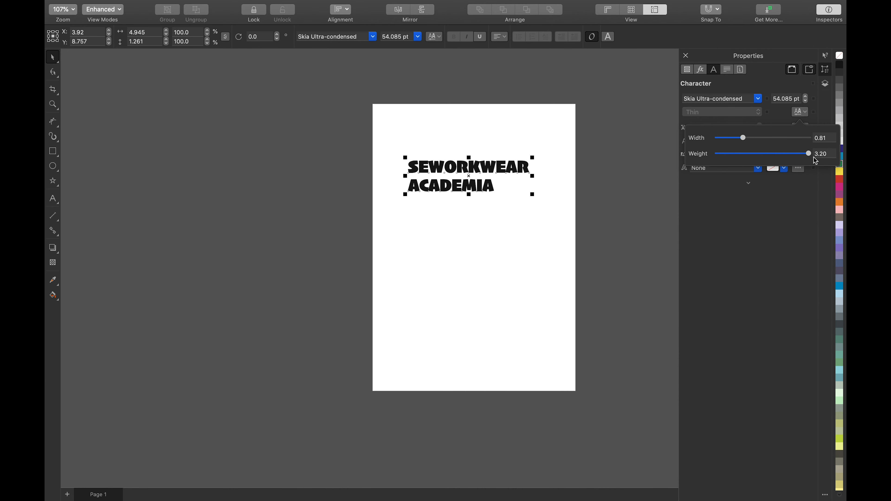
drag(813, 159, 774, 142)
click(491, 141)
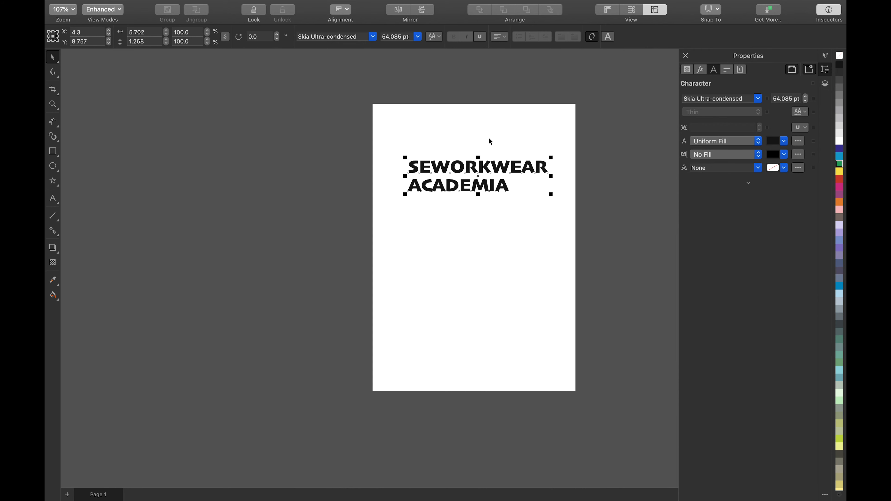
Step: Move the SEWORKWEAR ACADEMIA text block higher on the page, to about X 4.183 and Y 9.301 inches
drag(377, 154, 562, 220)
drag(539, 169, 536, 154)
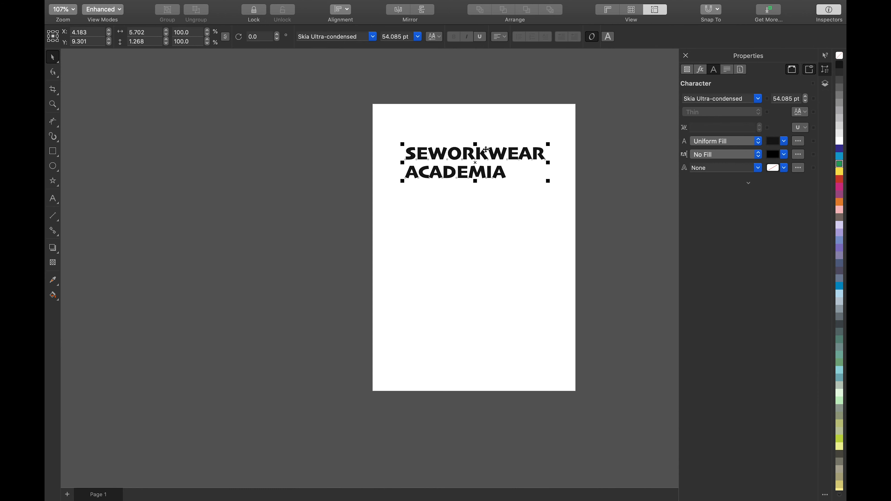
drag(391, 129, 557, 197)
click(60, 255)
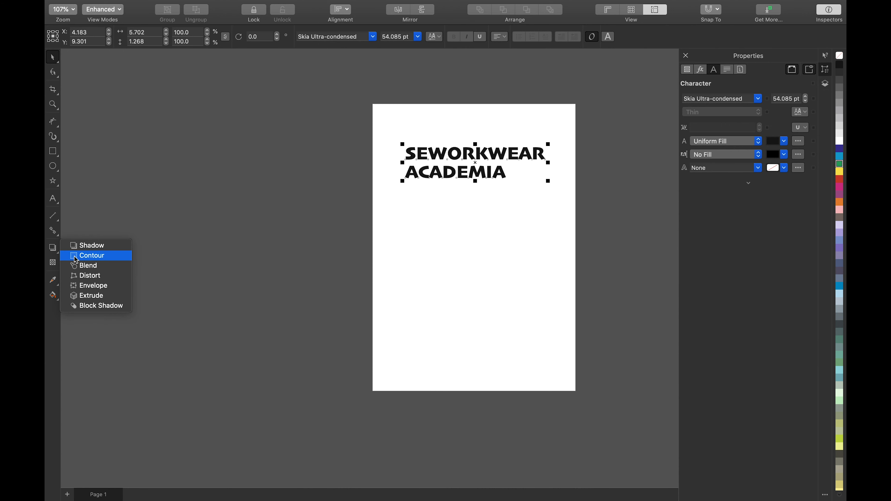
click(436, 174)
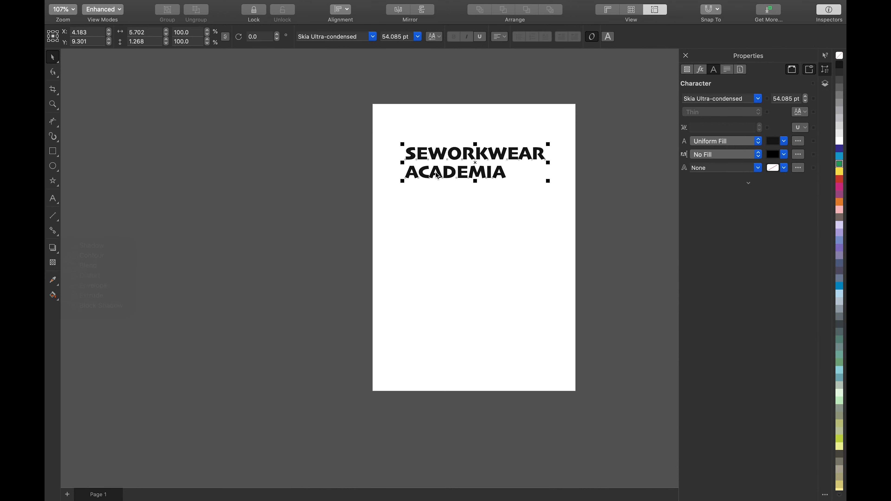
click(443, 166)
click(459, 154)
Step: Apply the Black Condensed variant of Skia to the text, then set its variable width to 0.88 and weight to 1.19
click(757, 100)
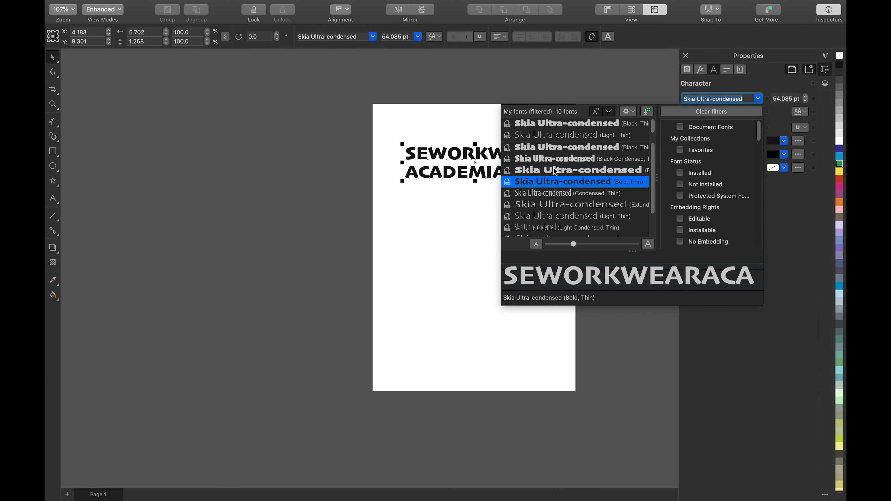
click(553, 157)
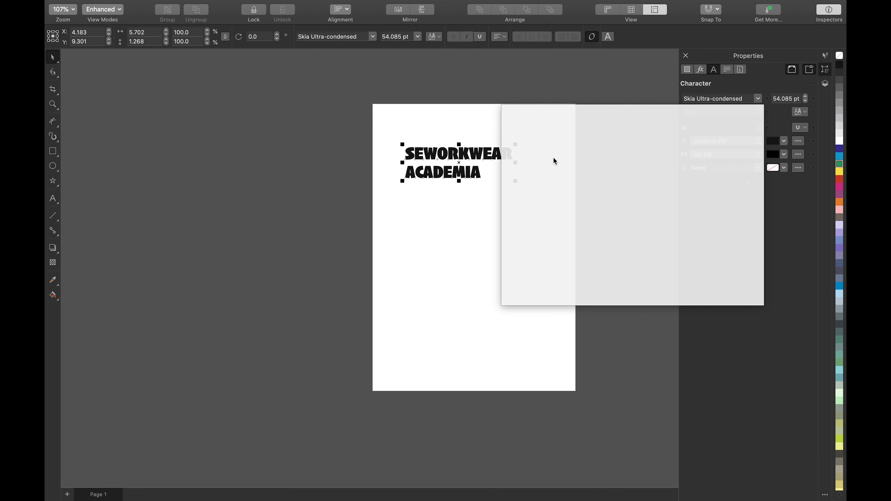
click(802, 113)
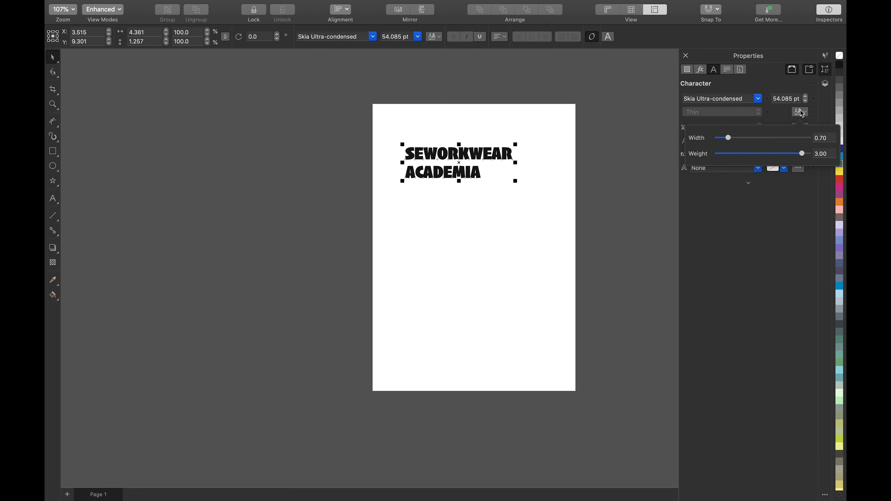
click(753, 138)
click(755, 155)
mouse_move(743, 156)
mouse_down()
mouse_move(729, 155)
mouse_move(741, 155)
mouse_up()
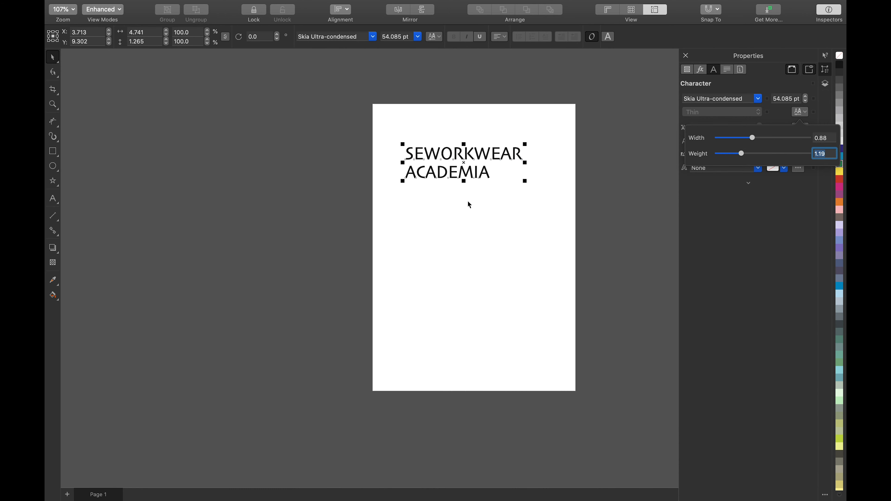
Step: Preview the Skia Ultra-condensed variants on the text in the variable font list without applying one
click(755, 98)
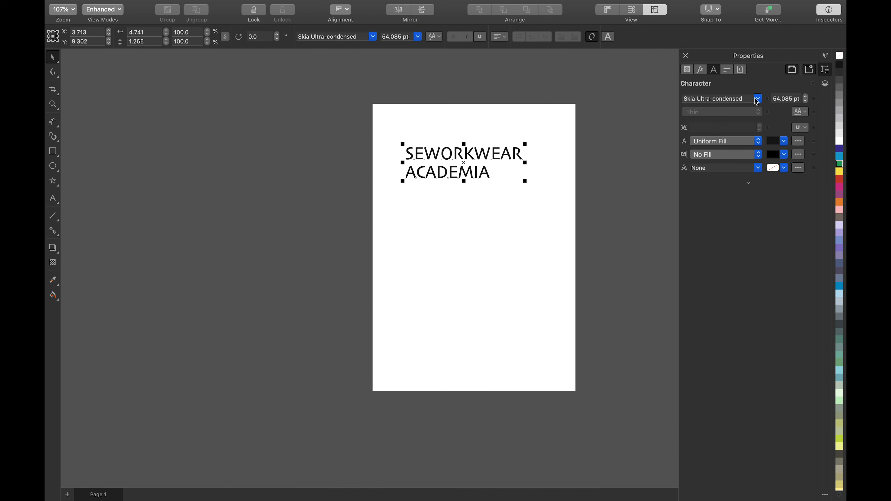
click(759, 102)
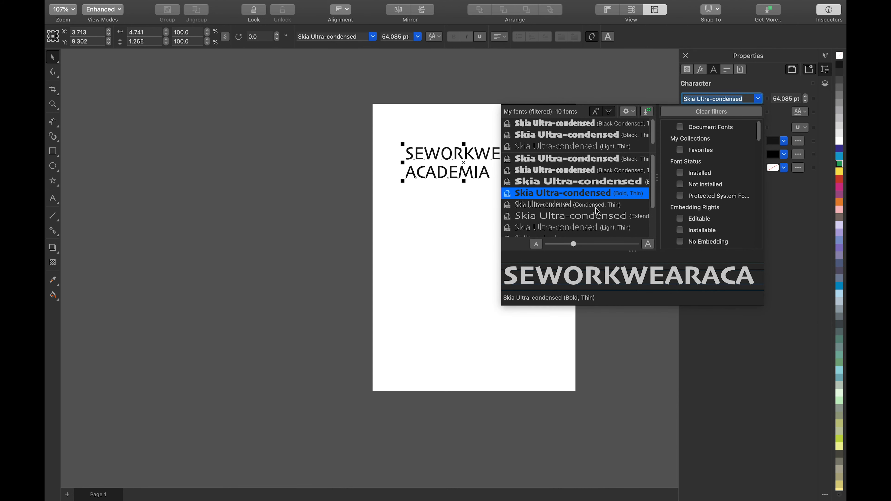
scroll(597, 209, up, 3)
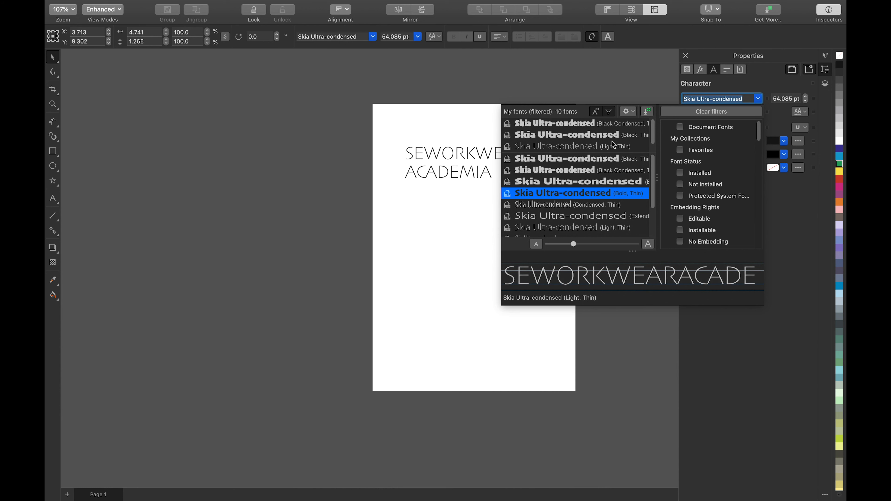
click(432, 137)
Step: Delete the SEWORKWEAR ACADEMIA text from the page
drag(371, 121, 554, 211)
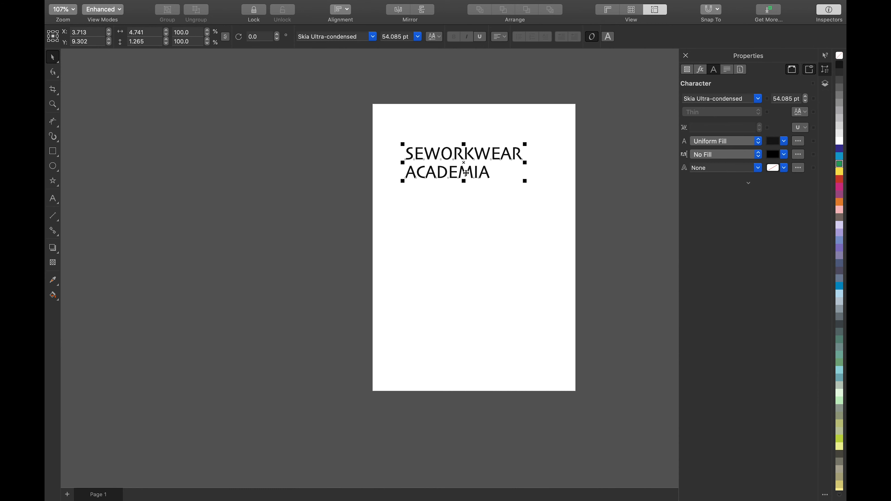
click(490, 198)
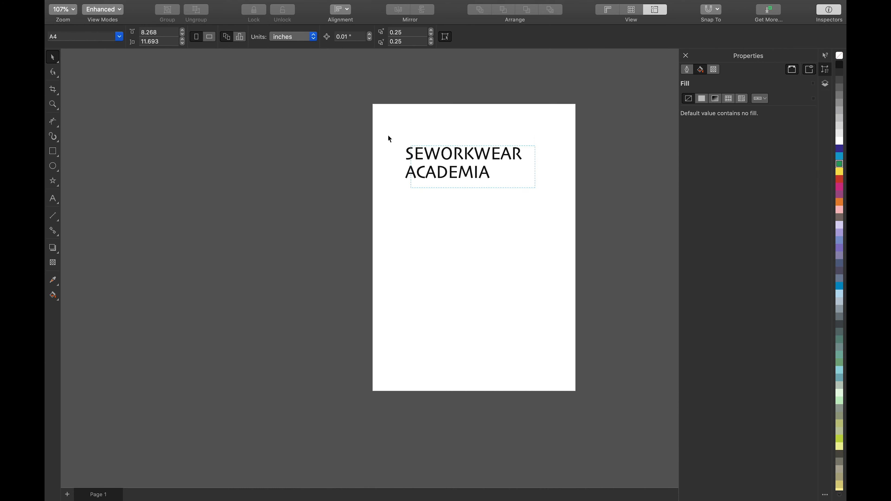
key(Delete)
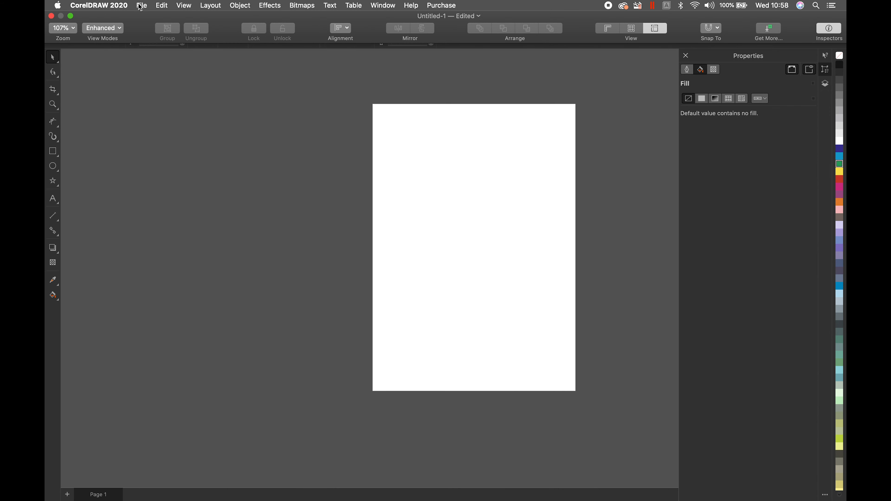
Step: Place the Cool Boy.jpg image from the Desktop folder near the page's upper-left corner
click(141, 6)
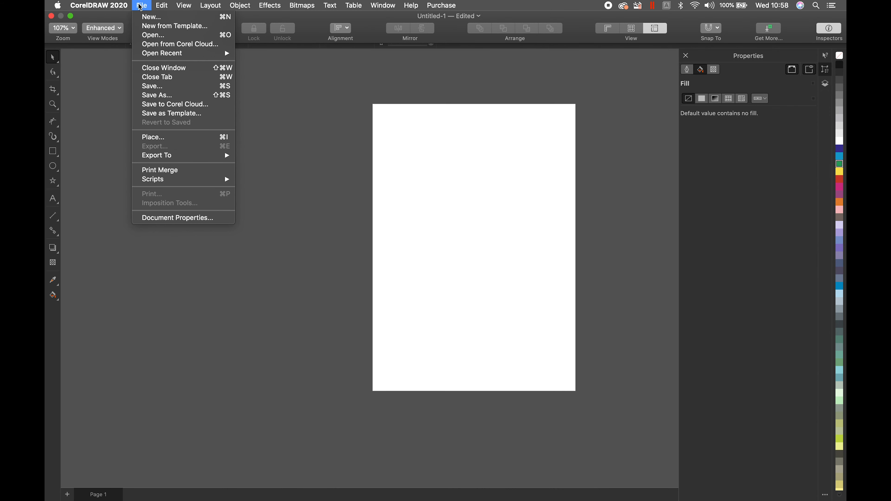
click(157, 137)
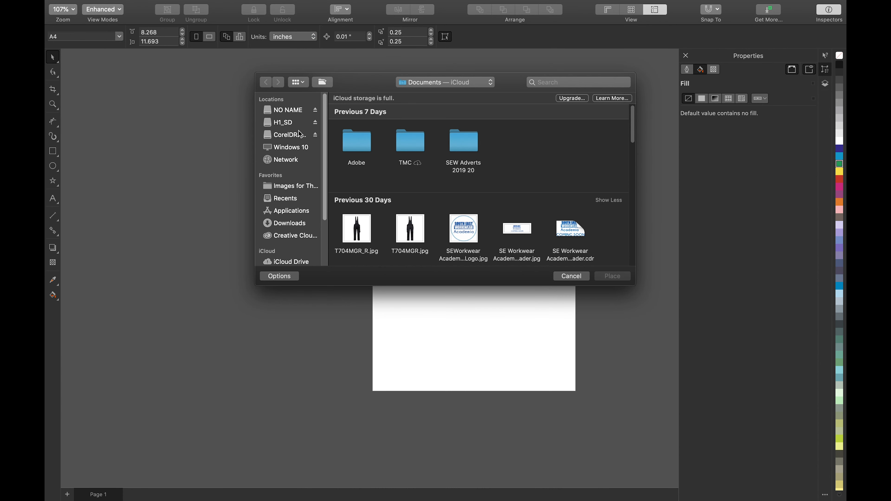
scroll(288, 242, down, 2)
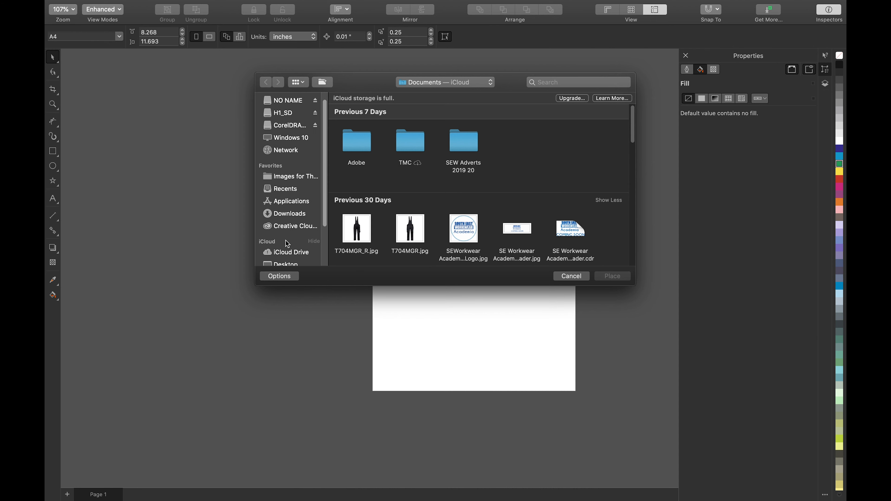
click(289, 256)
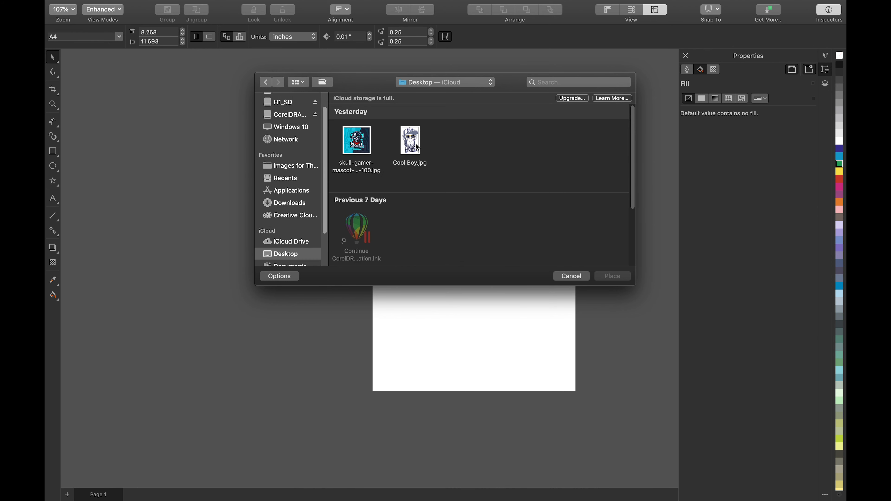
double_click(418, 147)
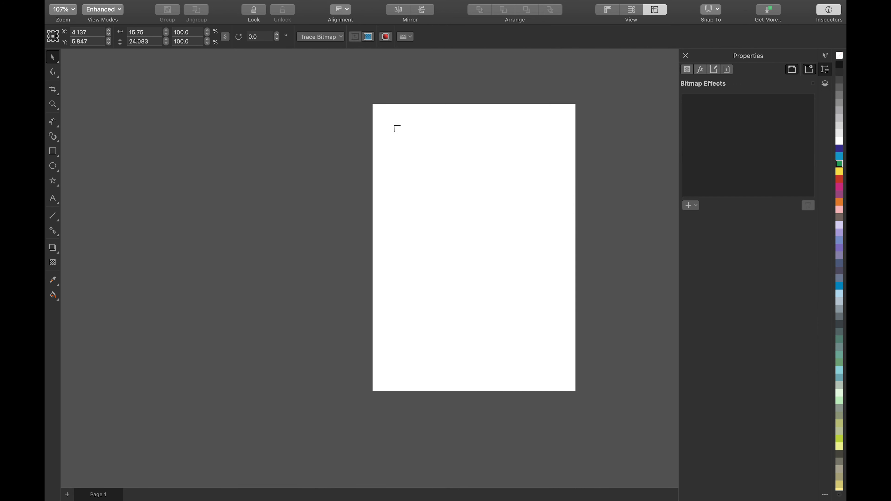
click(392, 120)
Step: Scale the placed image down to about 47.2 % (7.43 by 11.36 inches) and position it to fit within the page
drag(500, 241, 309, 187)
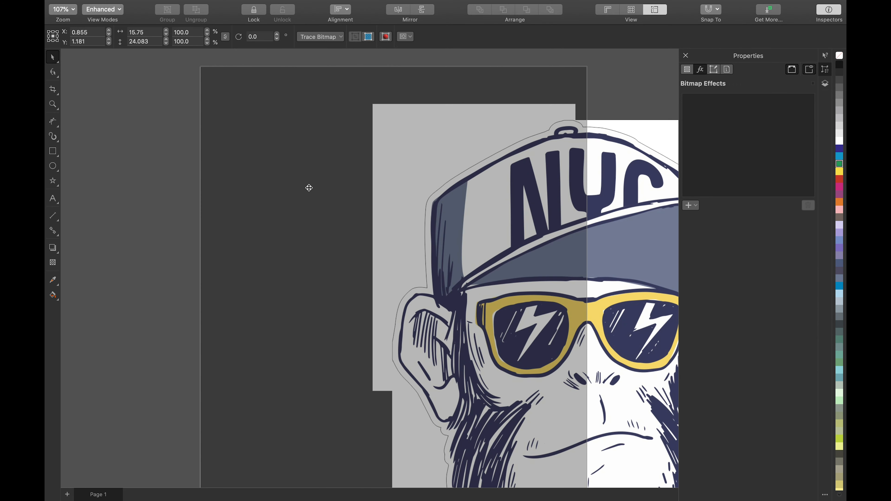
drag(590, 63, 390, 368)
drag(323, 423, 502, 160)
drag(571, 396, 566, 388)
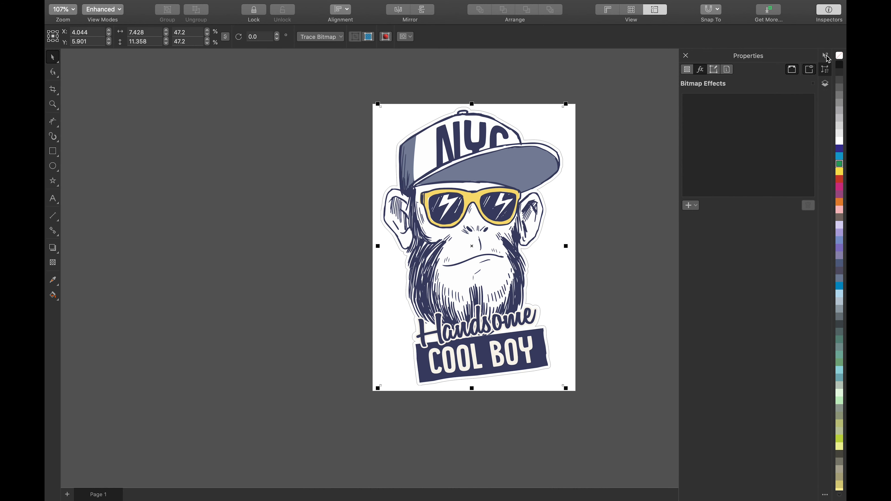
Step: Open the hints on moving, scaling and stretching objects
click(827, 56)
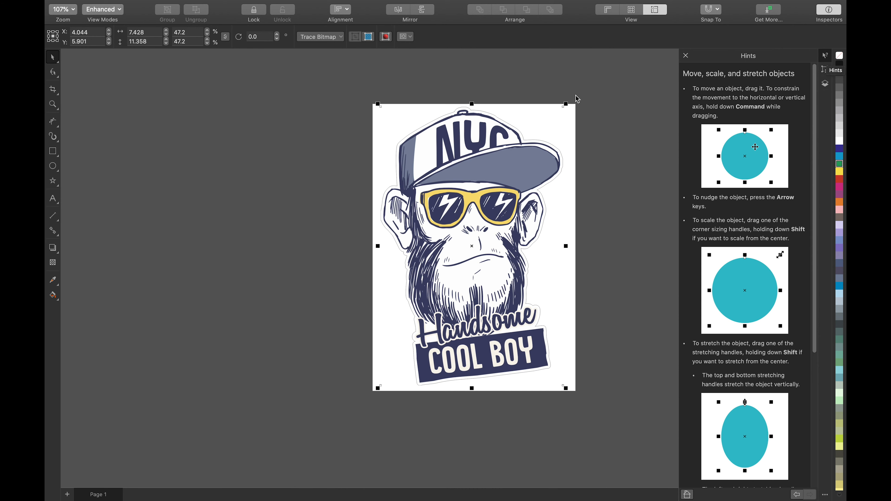
Step: Draw an ellipse about 2.04 by 2.14 inches over the monkey's beard and shift it slightly with the Pick tool
click(517, 88)
click(59, 167)
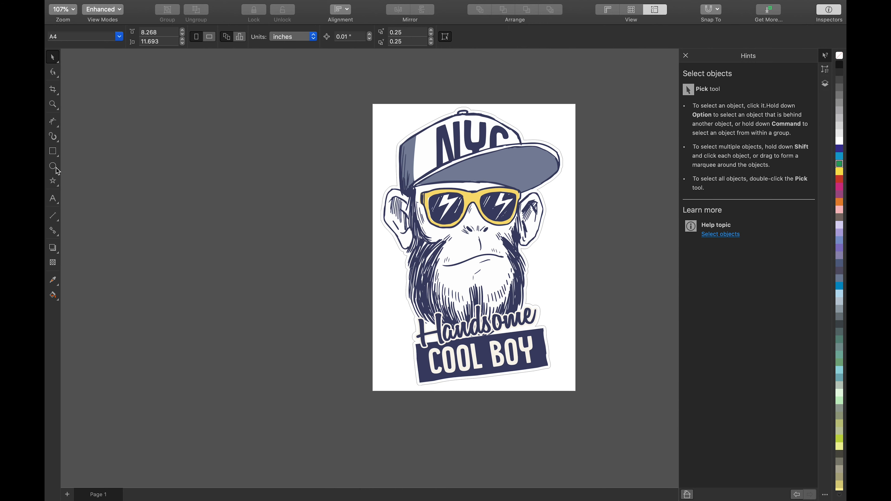
drag(490, 269, 543, 322)
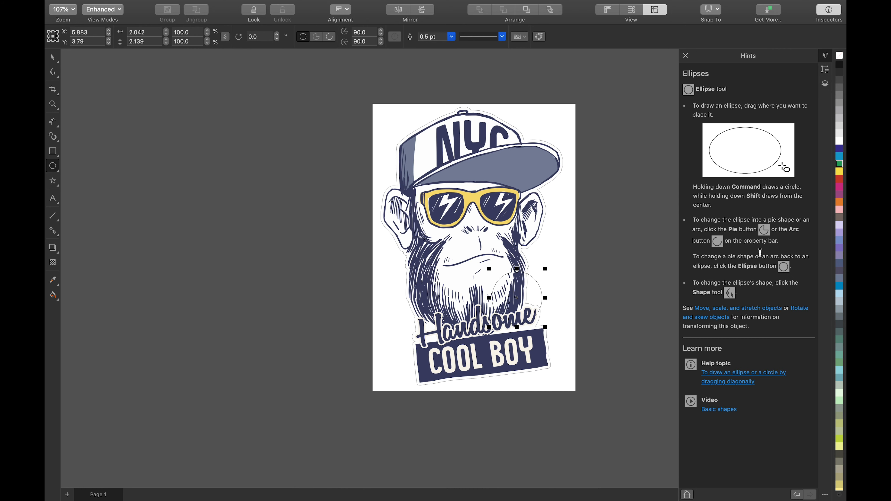
click(53, 57)
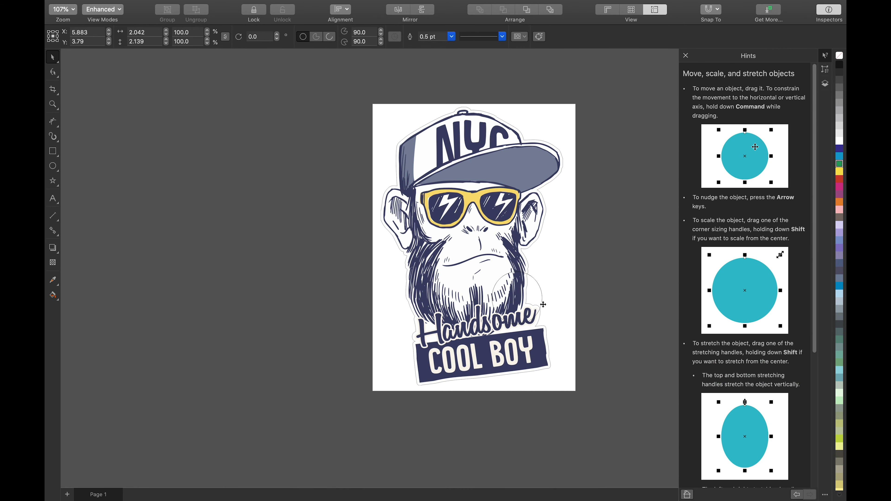
click(548, 286)
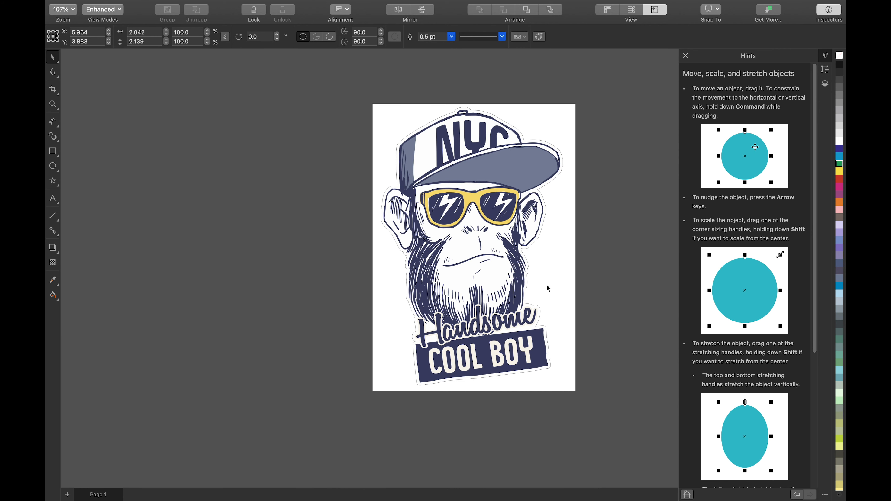
Step: Quick Trace the monkey bitmap and move the traced copy beside the original, off the page's left edge
click(510, 269)
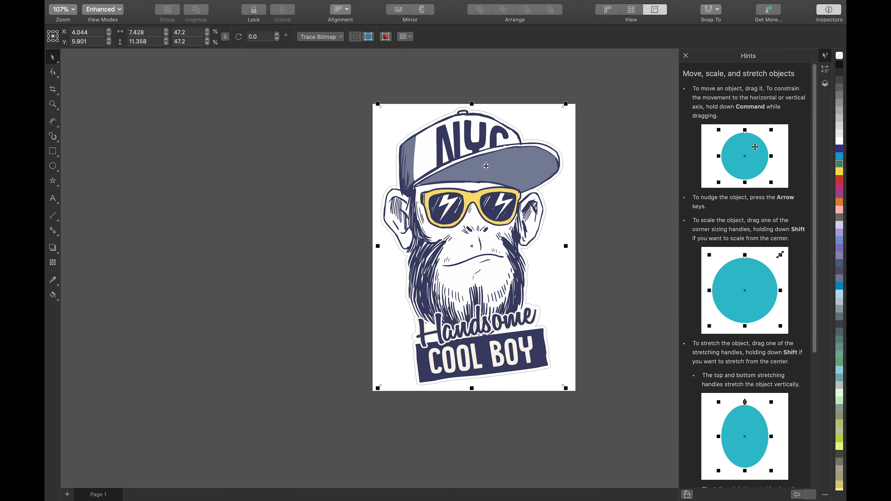
click(336, 42)
click(334, 48)
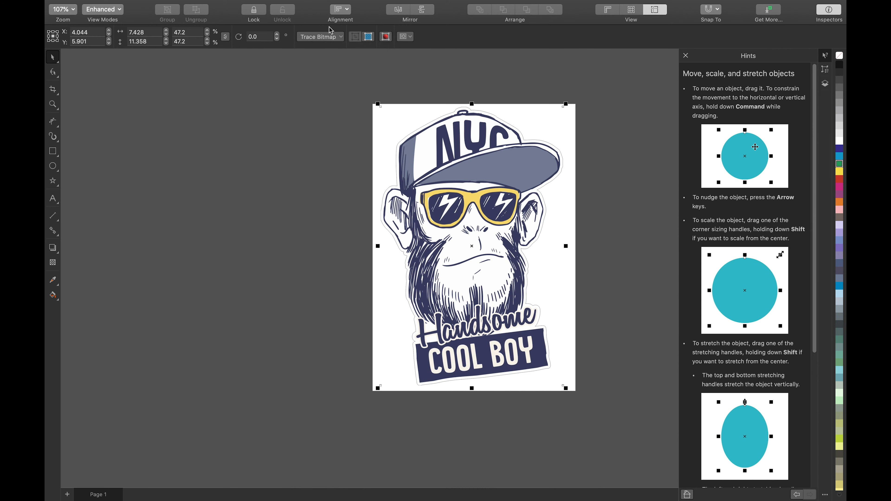
click(329, 34)
click(323, 44)
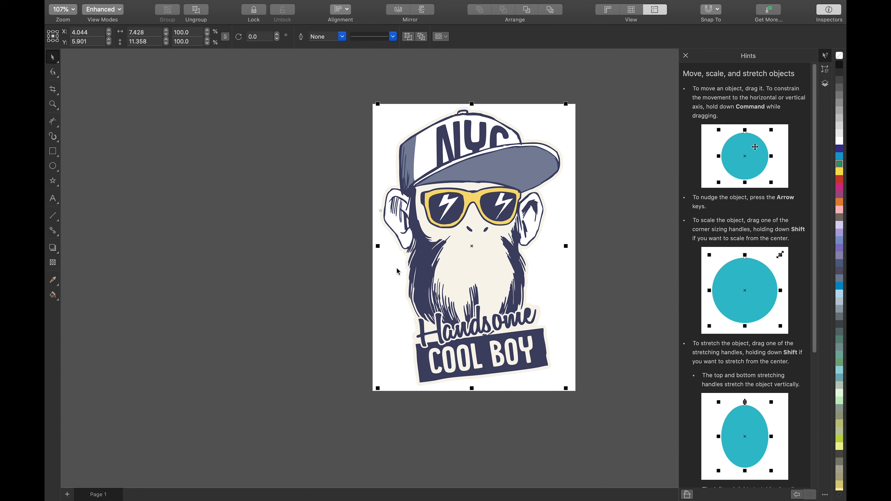
drag(453, 214, 264, 217)
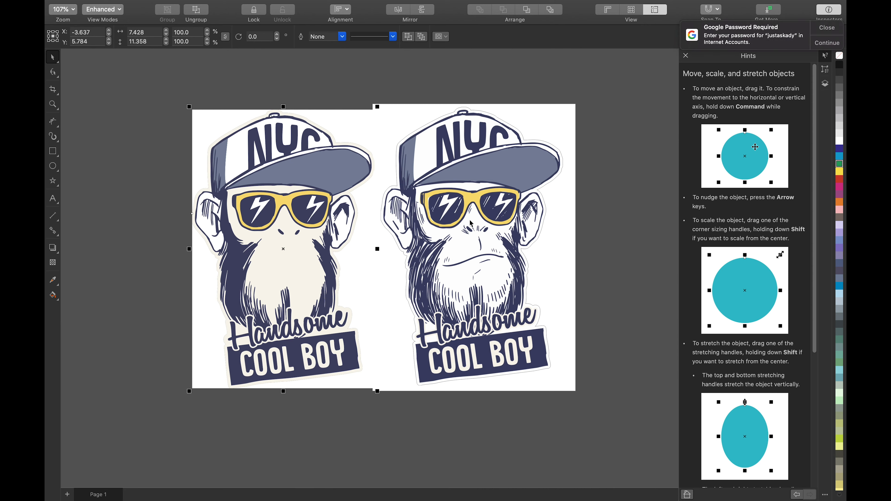
Step: Dismiss the account notification and delete the quick-traced copy beside the page
click(819, 29)
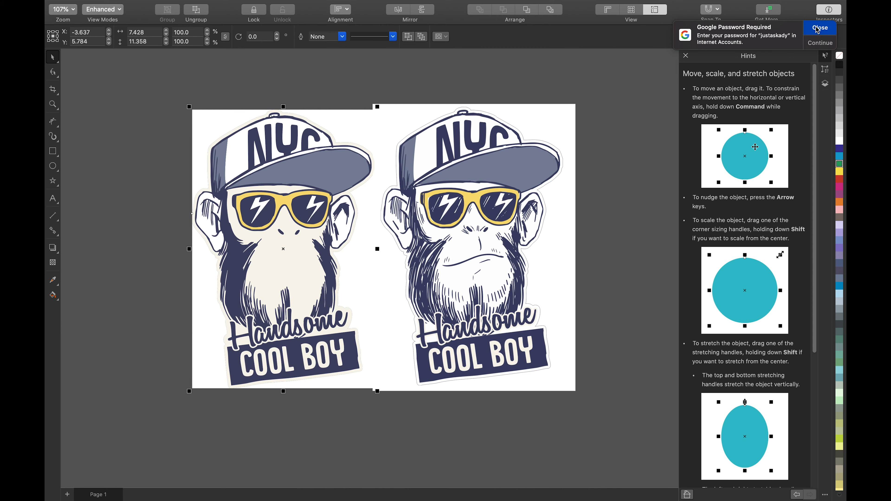
click(289, 211)
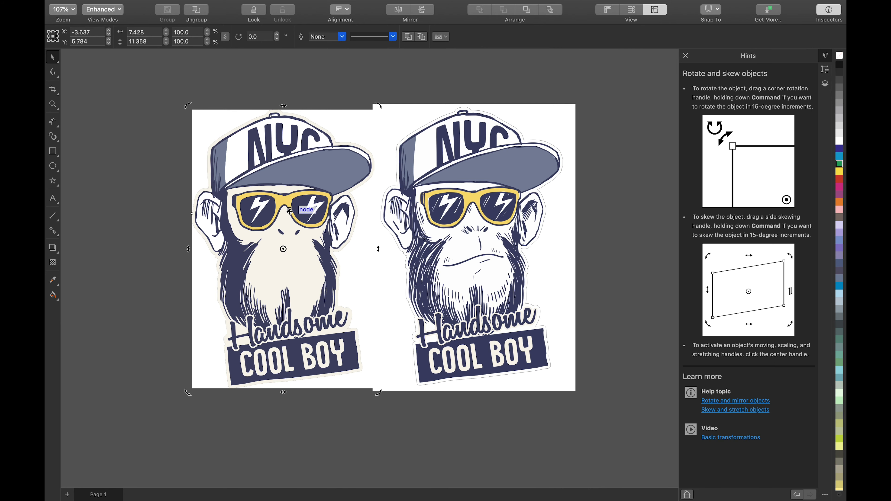
key(Delete)
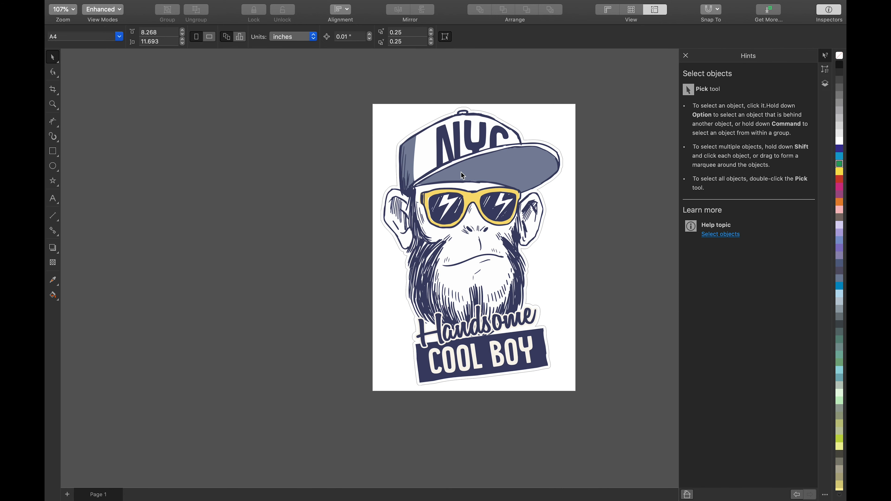
Step: Start an Outline Trace of the monkey bitmap as a Low Quality Image and review its trace and color settings
click(461, 171)
click(340, 36)
mouse_move(331, 66)
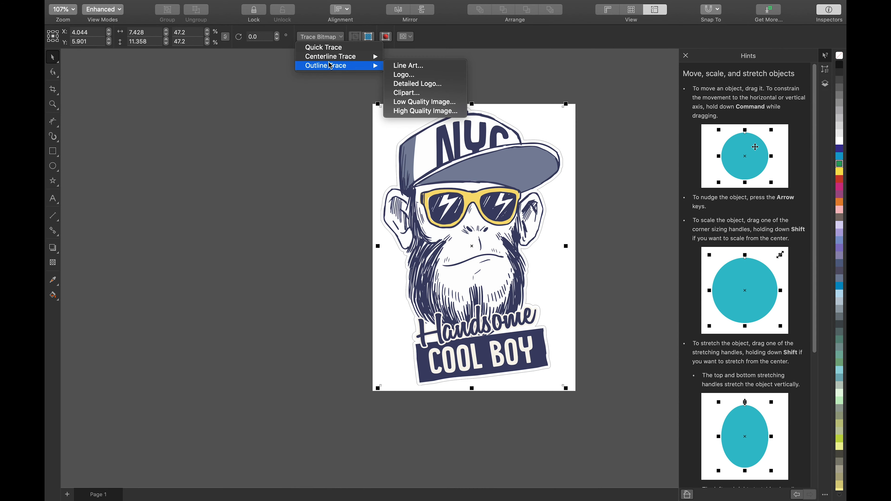
click(449, 104)
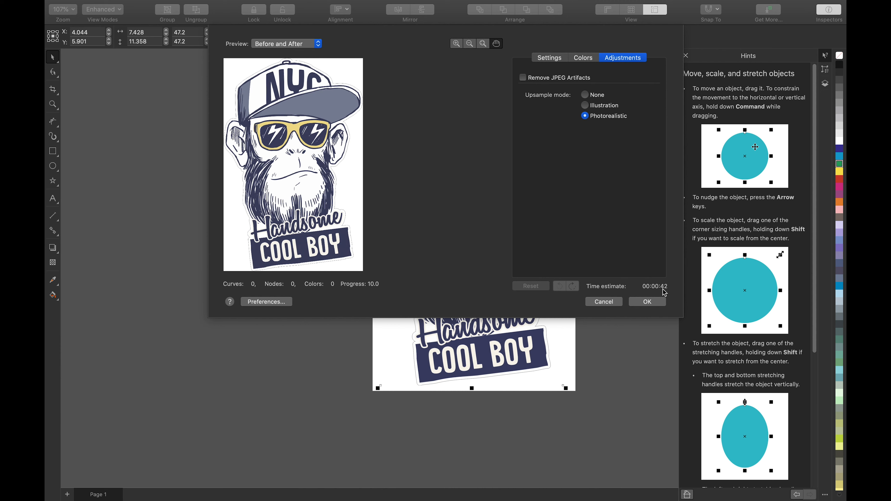
click(546, 57)
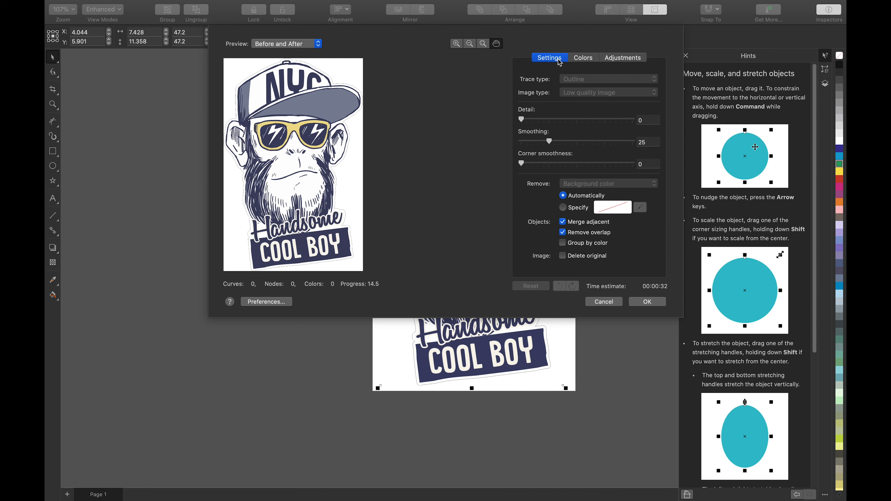
click(581, 60)
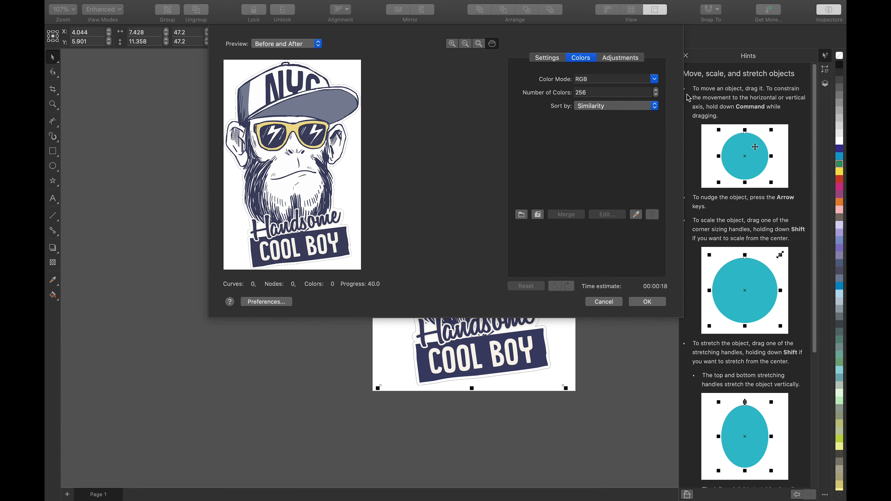
Step: Set the number of colors in the trace to 5
click(645, 92)
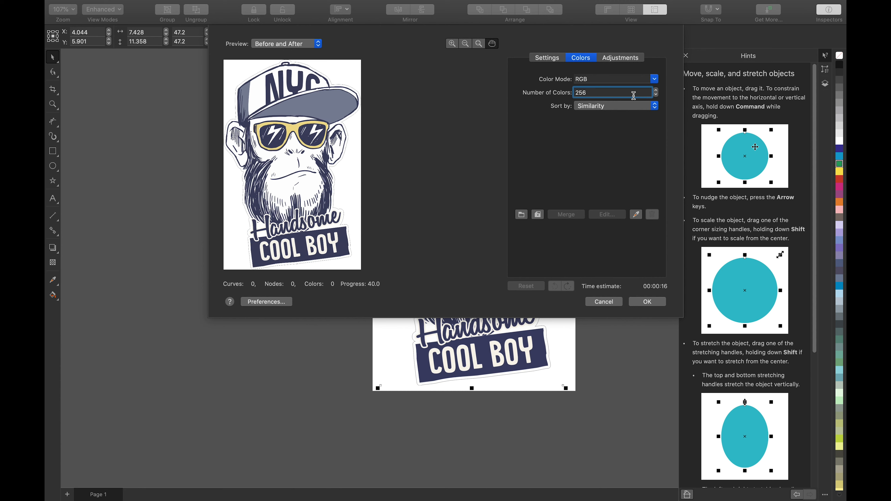
key(BackSpace)
key(BackSpace)
key(BackSpace)
text(5)
key(Return)
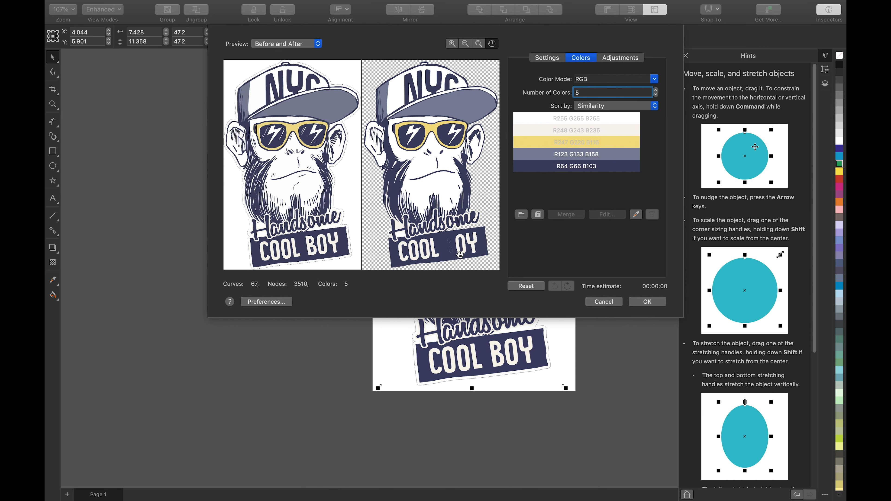
Step: Enable removal of JPEG artifacts and apply the outline trace
click(610, 59)
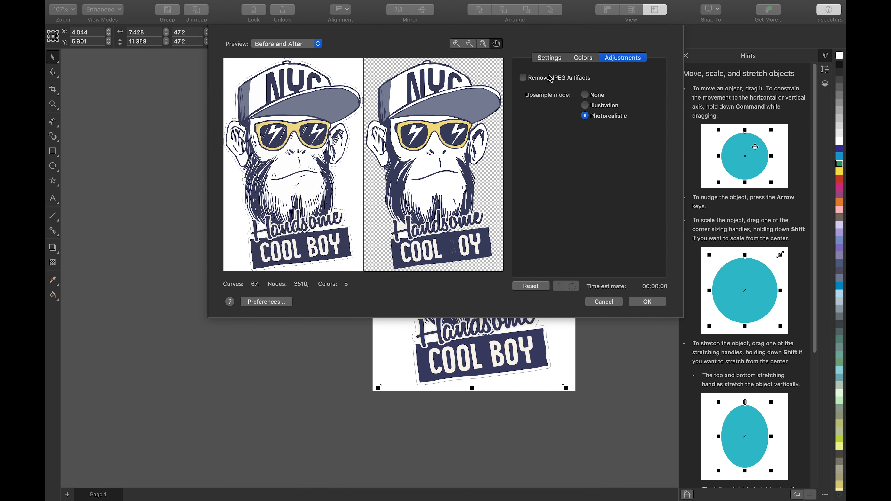
click(524, 78)
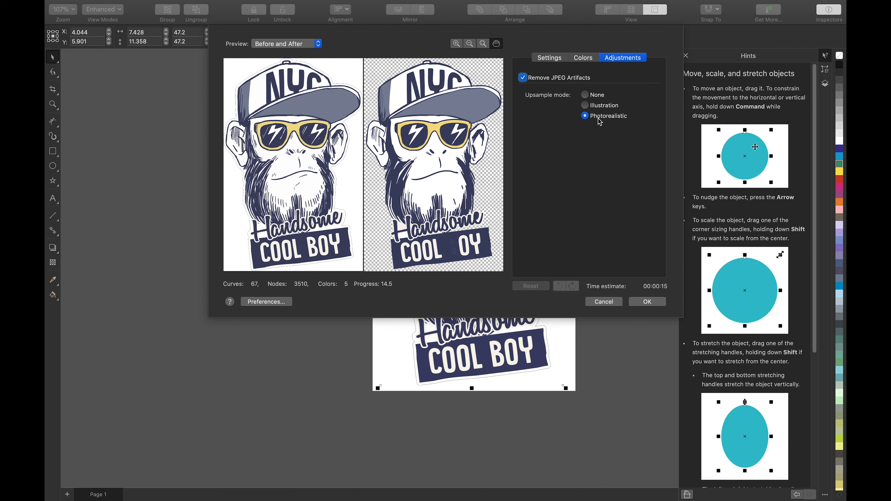
click(655, 304)
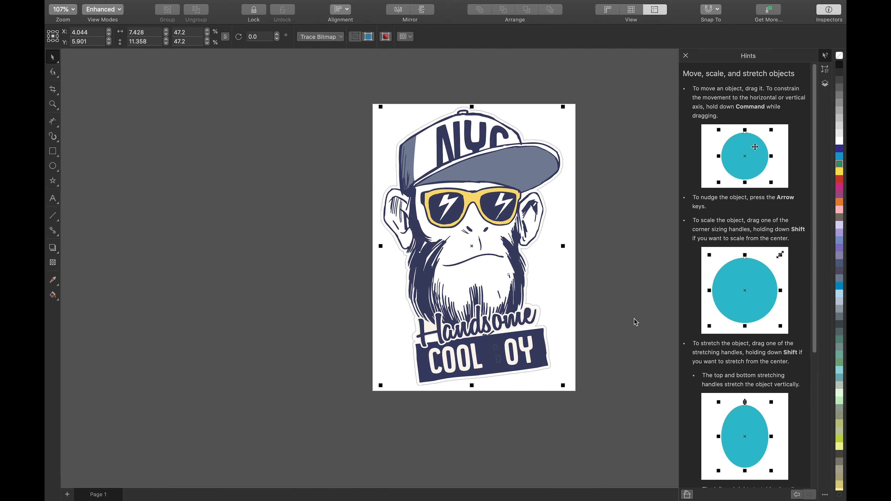
Step: Move the traced artwork off the page's left edge, aligned beside the original at about X -4.16, Y 6.20 inches
drag(484, 268, 291, 271)
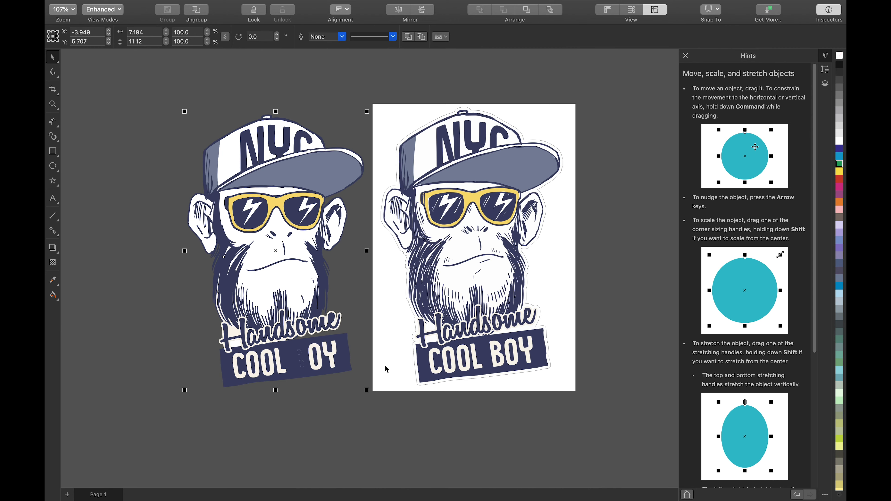
click(282, 71)
drag(275, 190, 276, 180)
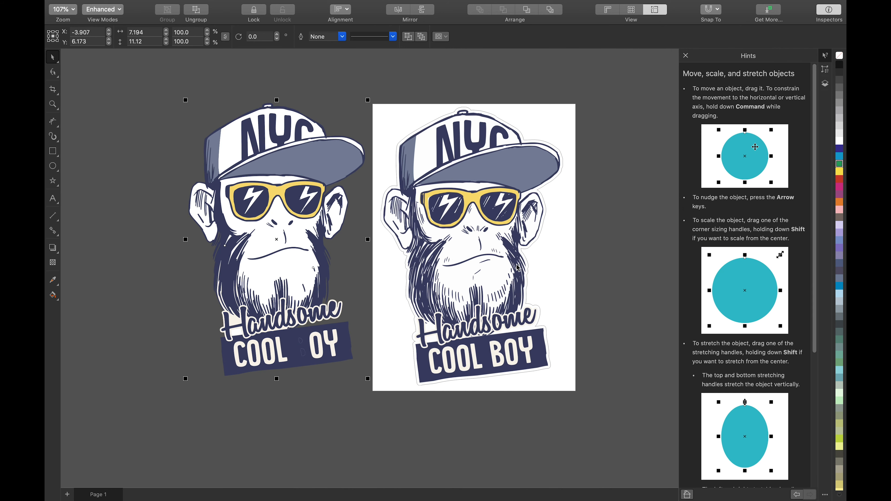
drag(306, 201, 299, 201)
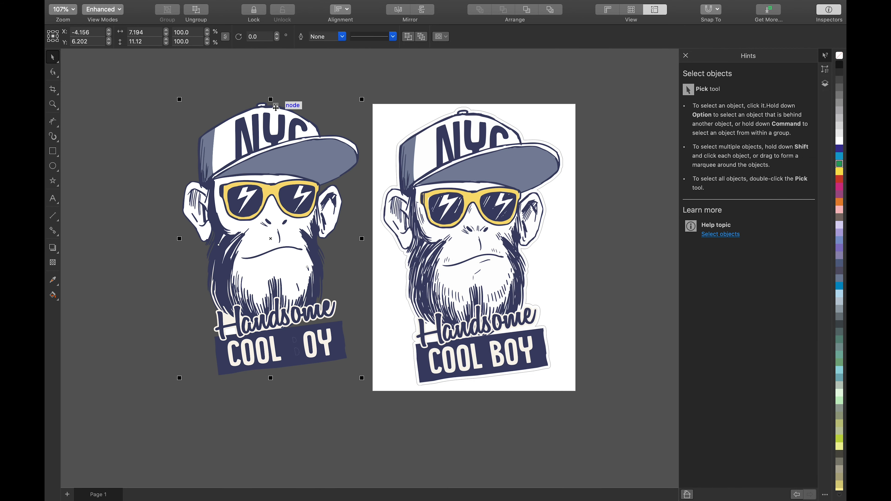
Step: Delete the original bitmap from the page and move the traced artwork into its place
click(327, 95)
drag(450, 168, 475, 169)
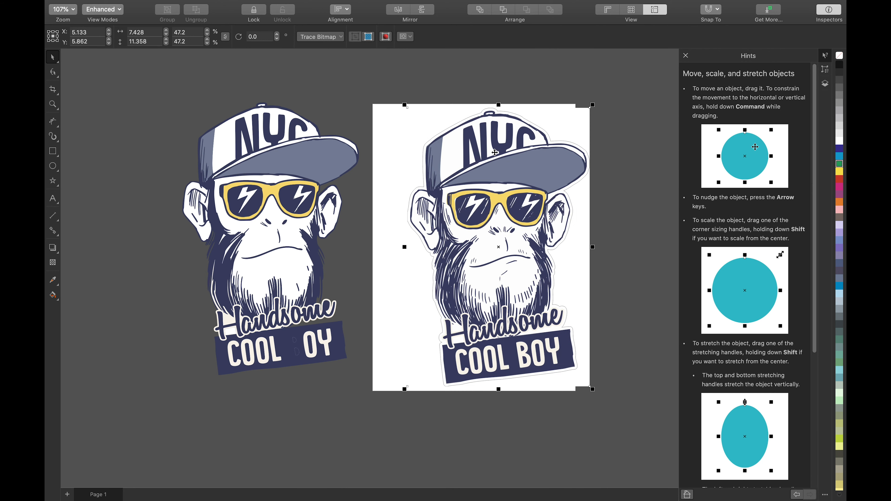
key(Delete)
key(super+z)
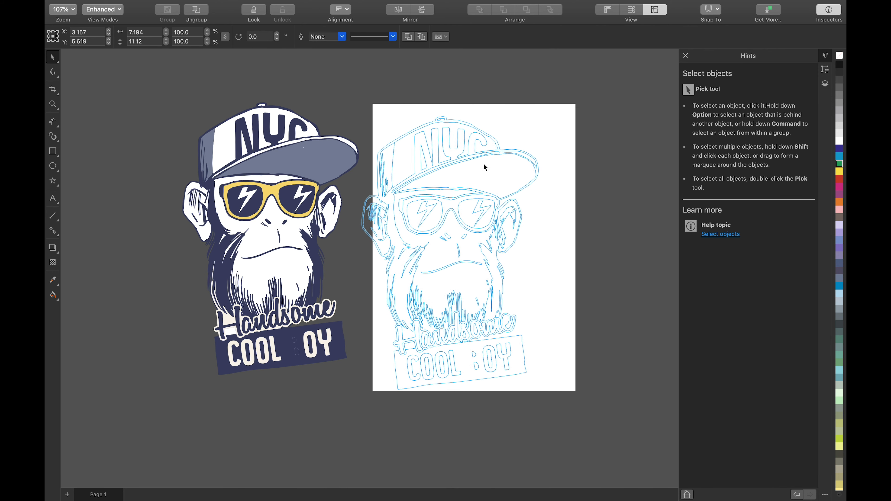
Step: Ungroup all objects in the traced artwork and fill the cap's visor with bright blue
right_click(500, 157)
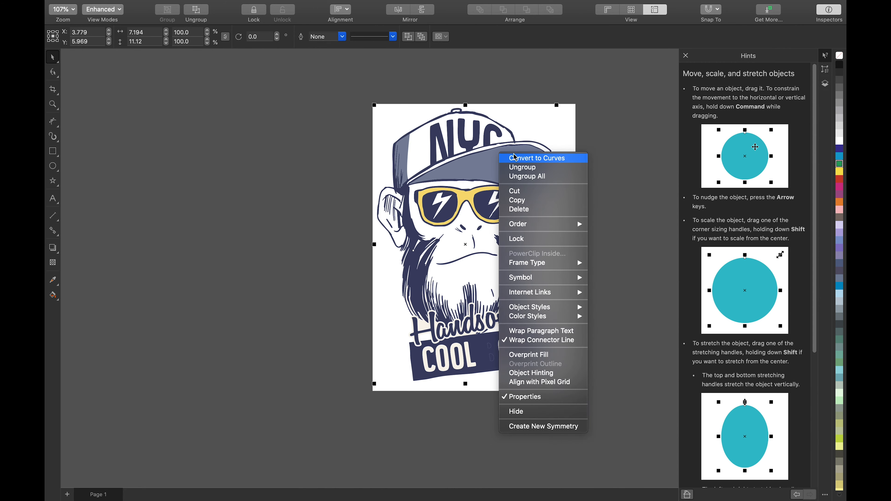
click(527, 176)
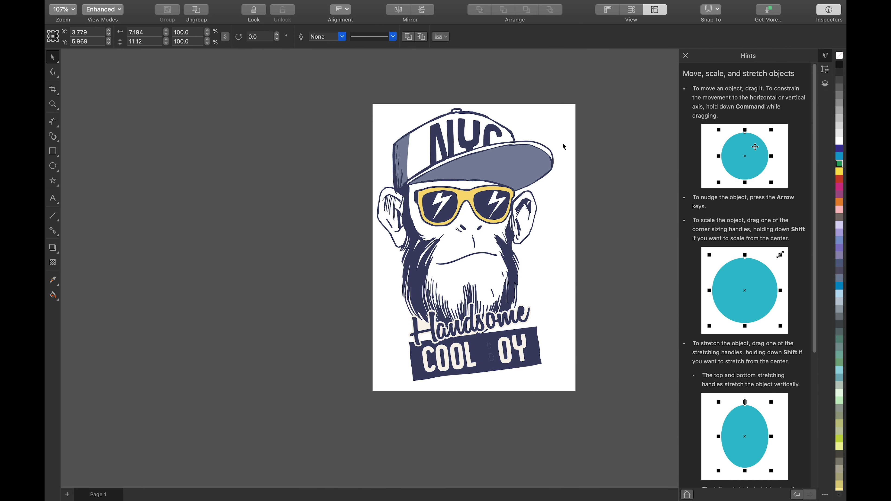
click(526, 156)
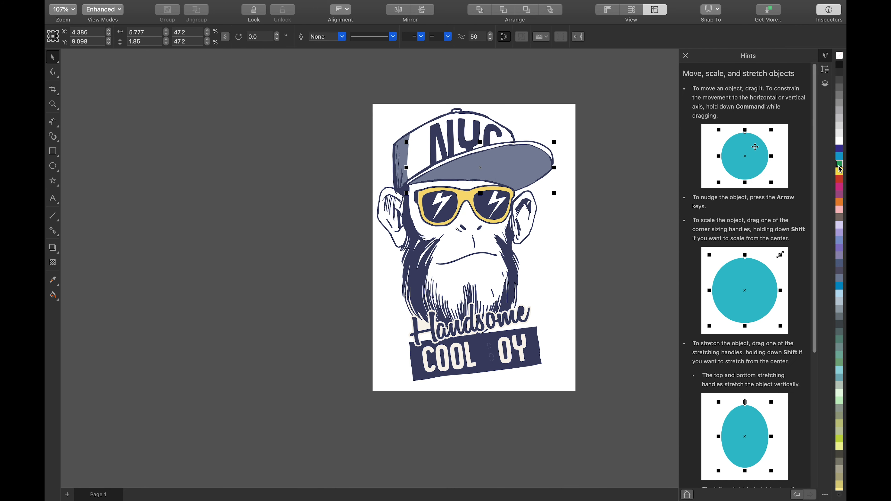
click(840, 156)
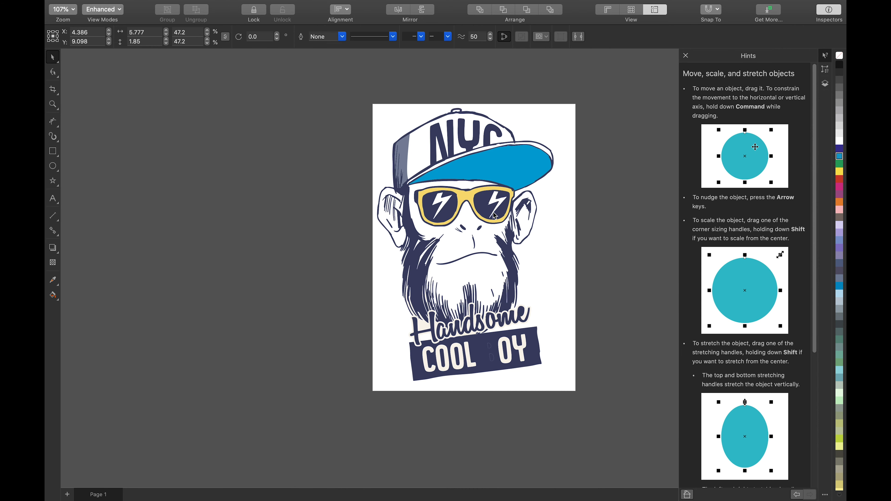
key(Escape)
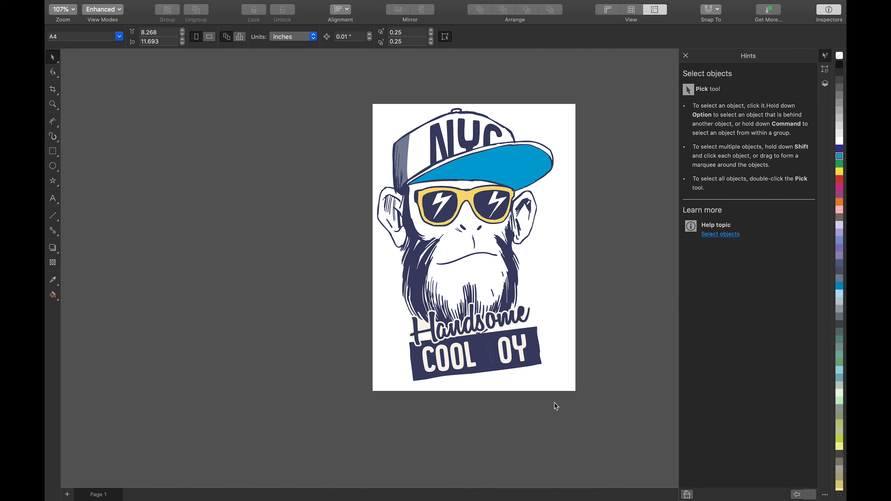
Step: Delete the COOL BOY lettering and its dark banner, including the leftover letter Y, below the Handsome text
drag(560, 400, 417, 335)
key(Delete)
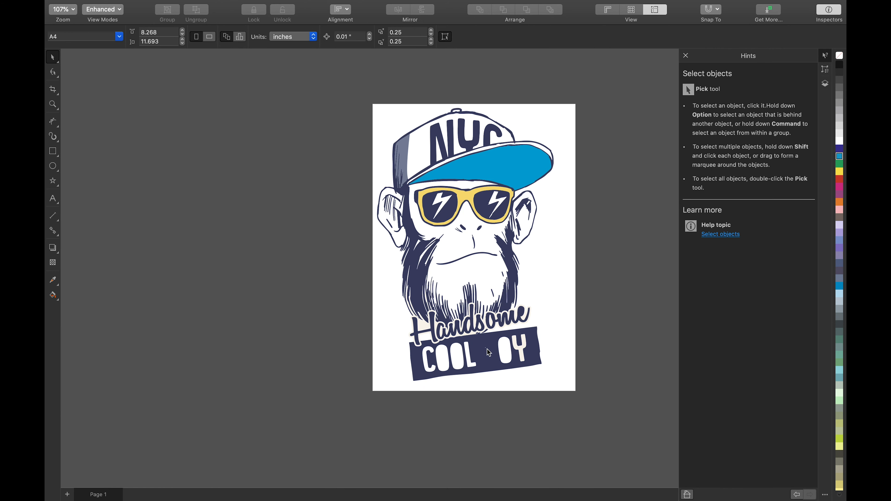
click(487, 350)
key(Delete)
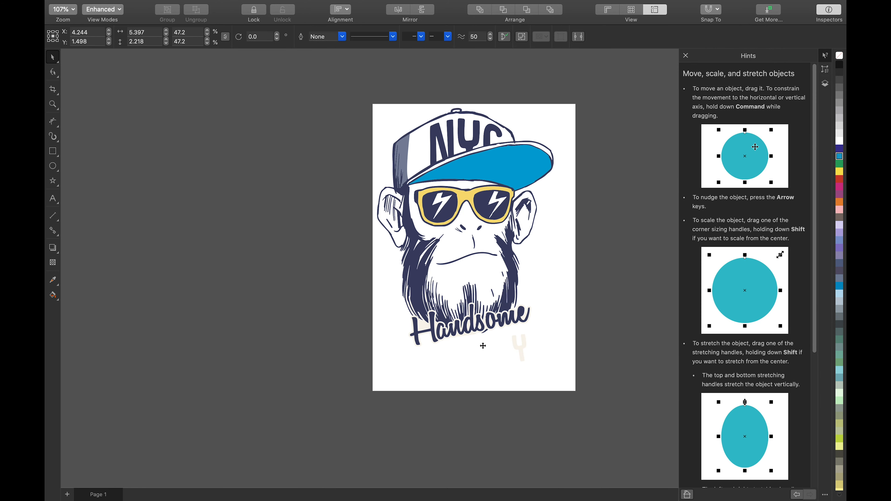
click(526, 345)
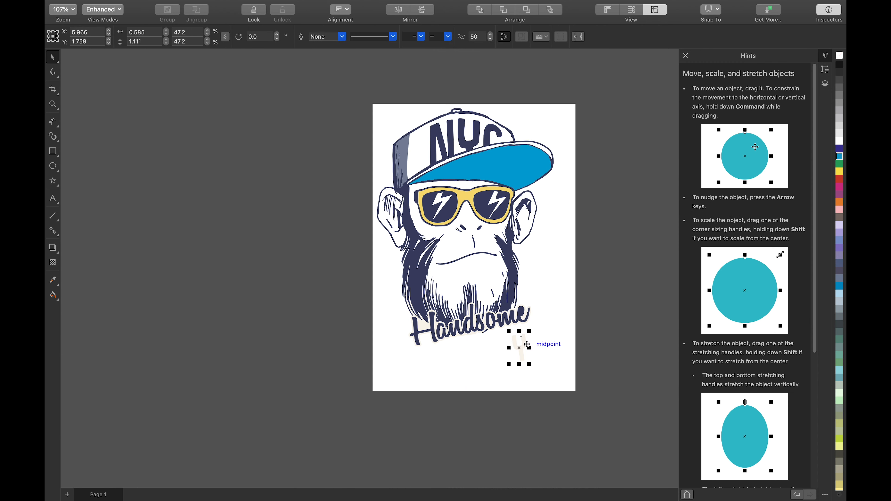
key(Delete)
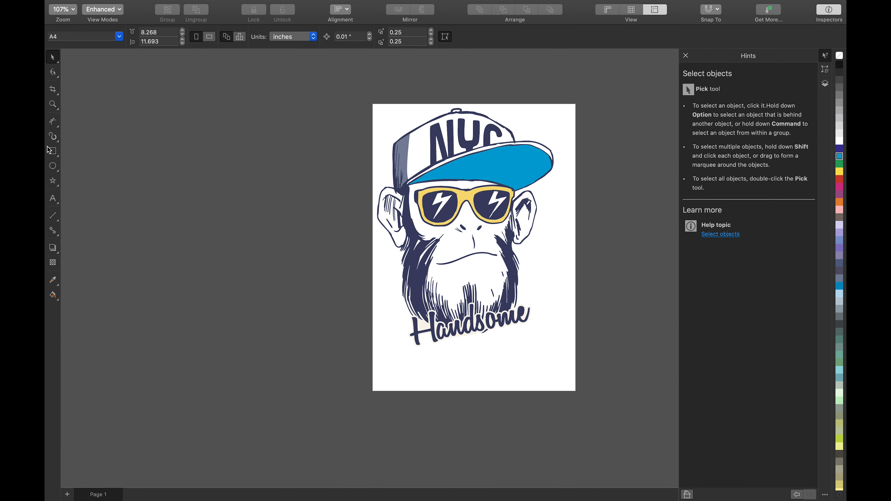
Step: Add the artistic text BOY below the Handsome lettering and scale it to about 82.6 pt
click(56, 204)
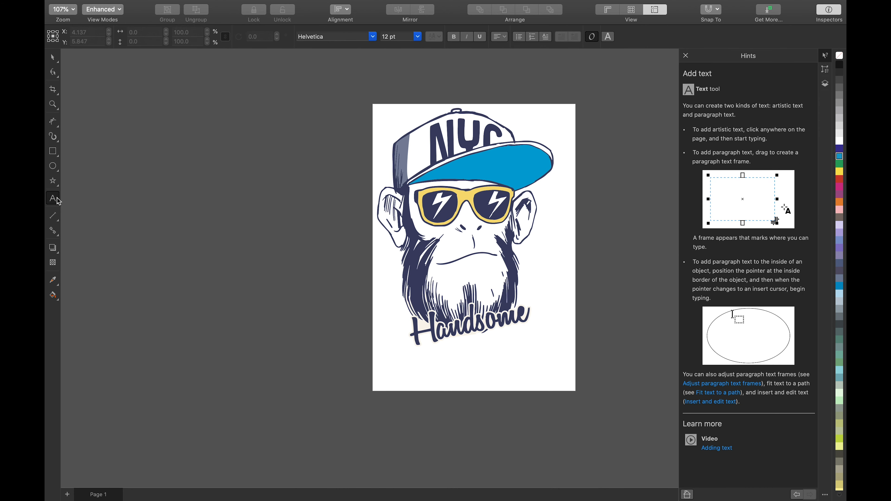
click(471, 376)
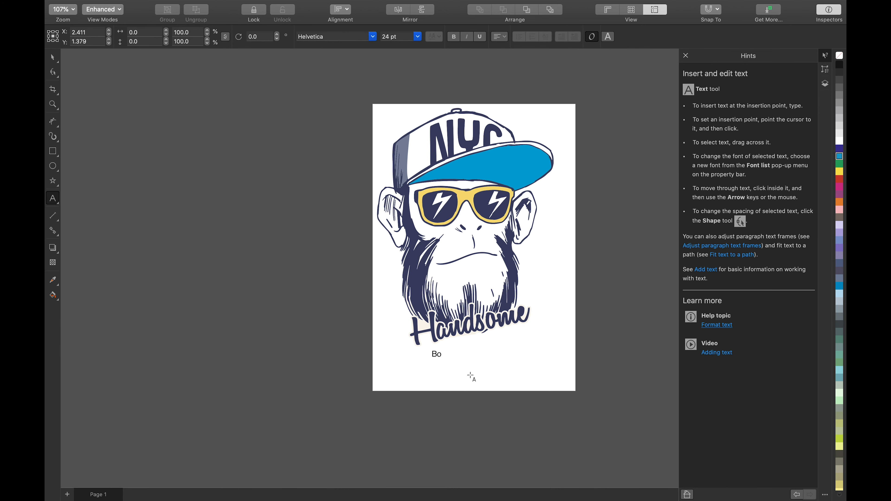
click(451, 356)
drag(453, 362, 492, 381)
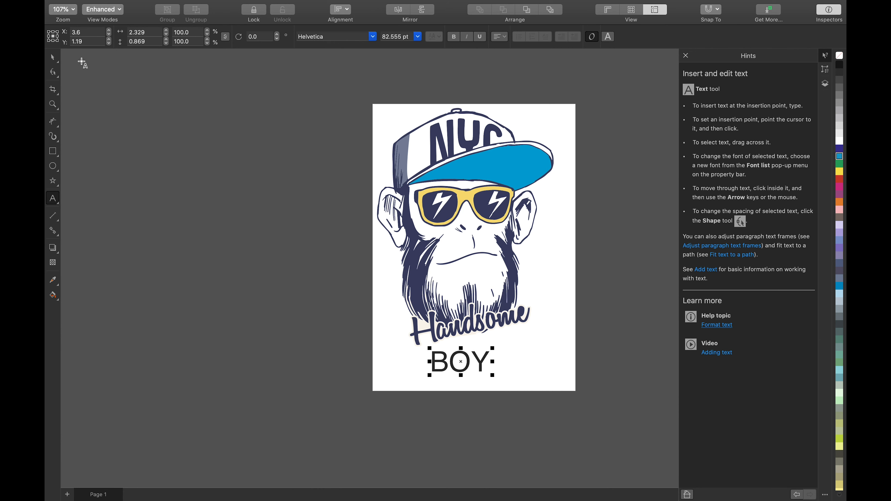
Step: Set the BOY text in Skia Ultra-condensed, enlarge it to about 120 pt and move it directly beneath the end of Handsome
click(53, 57)
click(321, 35)
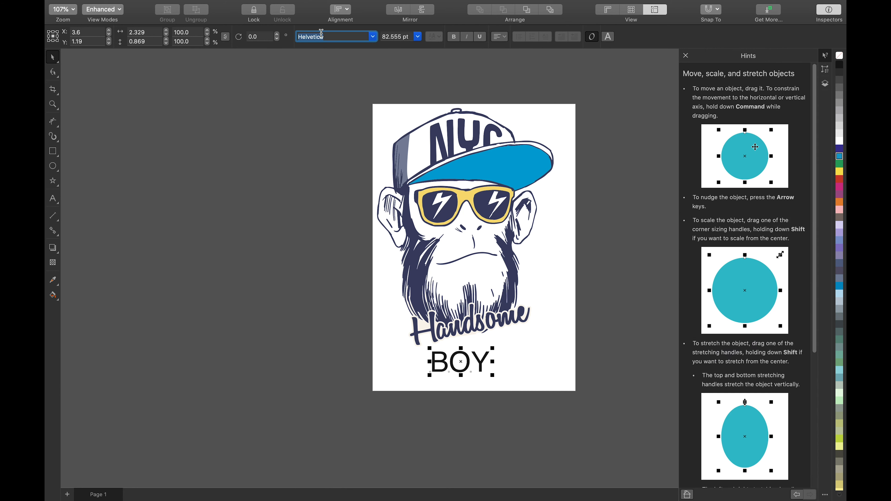
click(373, 36)
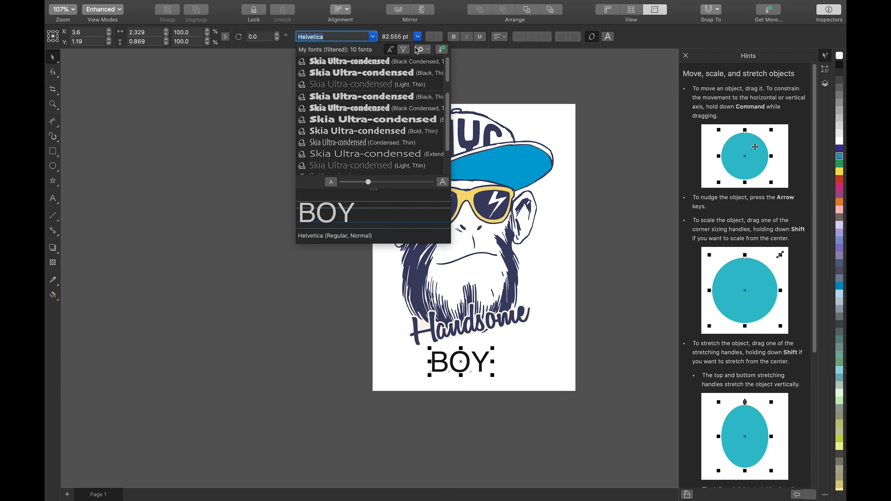
click(379, 65)
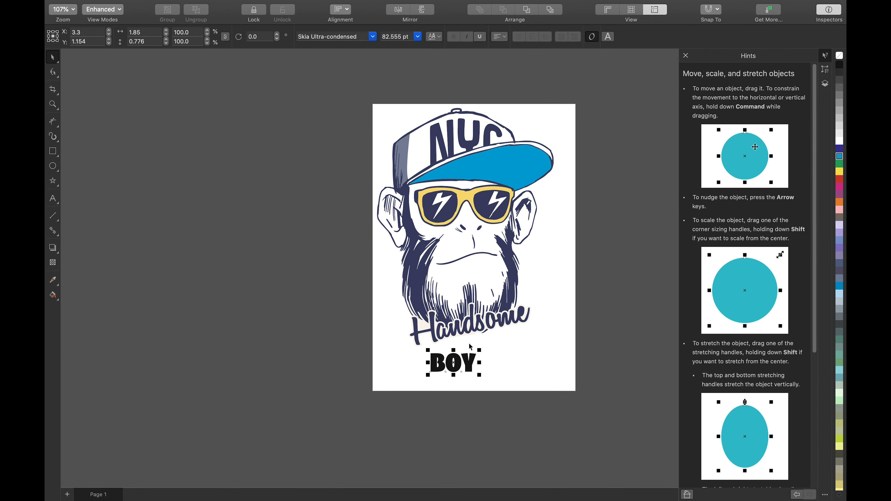
drag(479, 350, 522, 348)
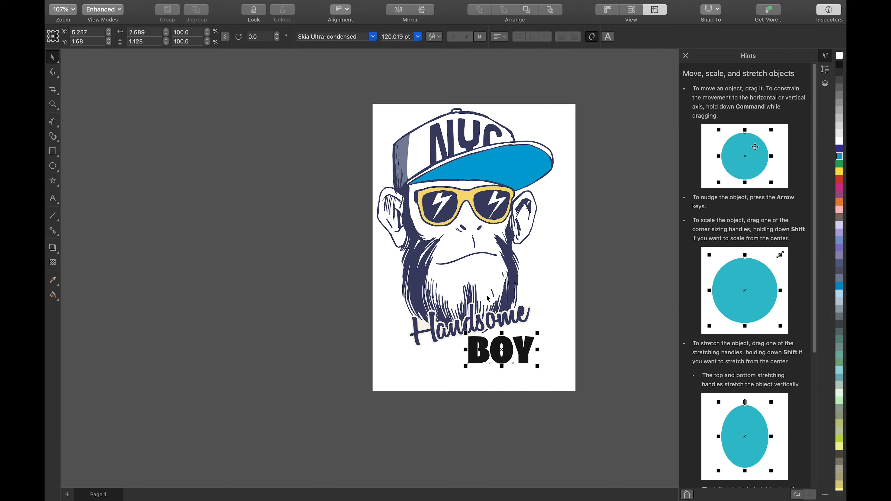
click(556, 290)
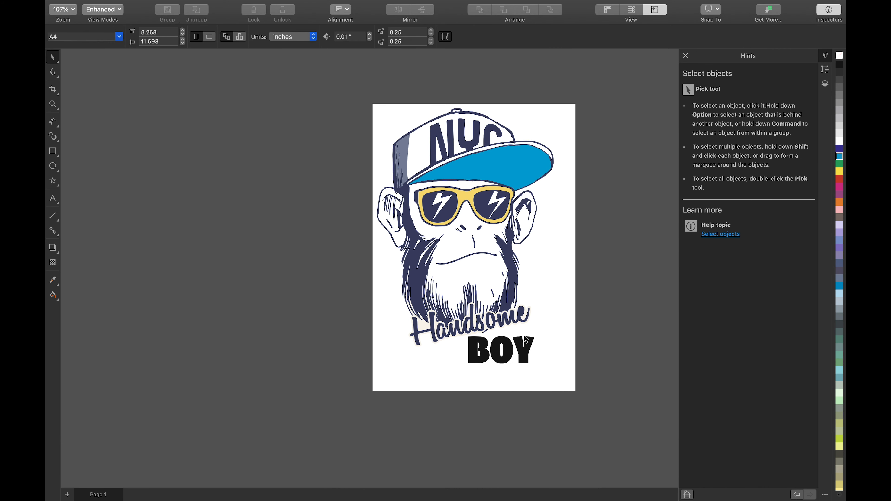
Step: Fill the BOY text with the dark navy sampled from the monkey's beard, denying the screen recording request
click(524, 348)
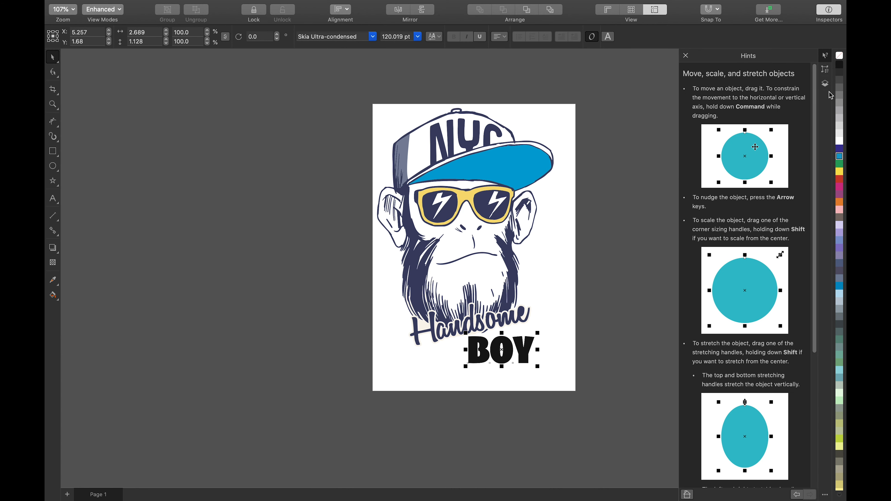
click(826, 69)
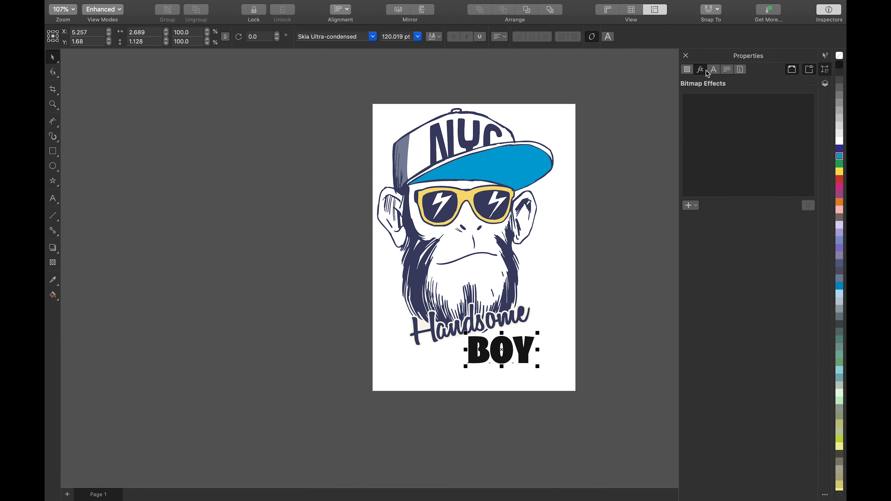
click(714, 69)
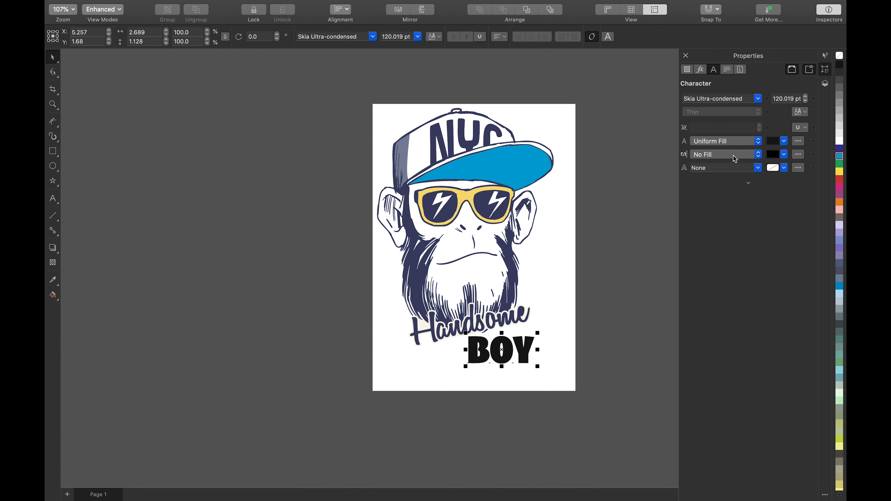
click(773, 143)
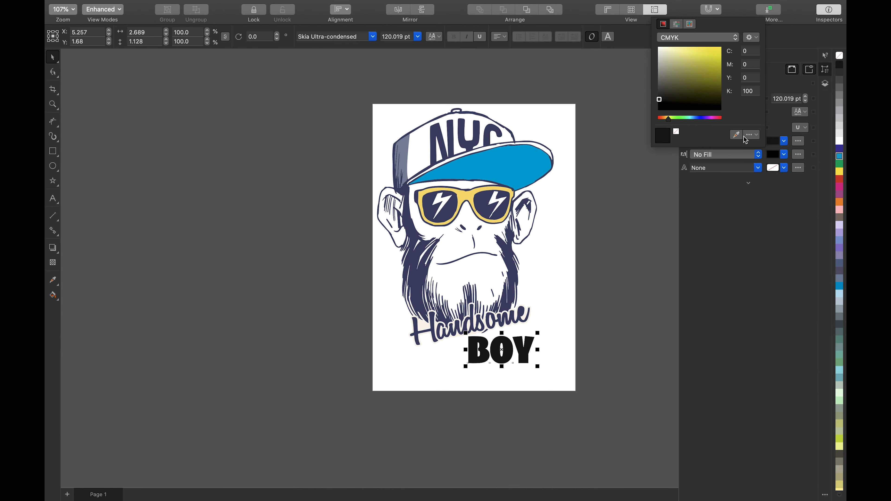
click(736, 135)
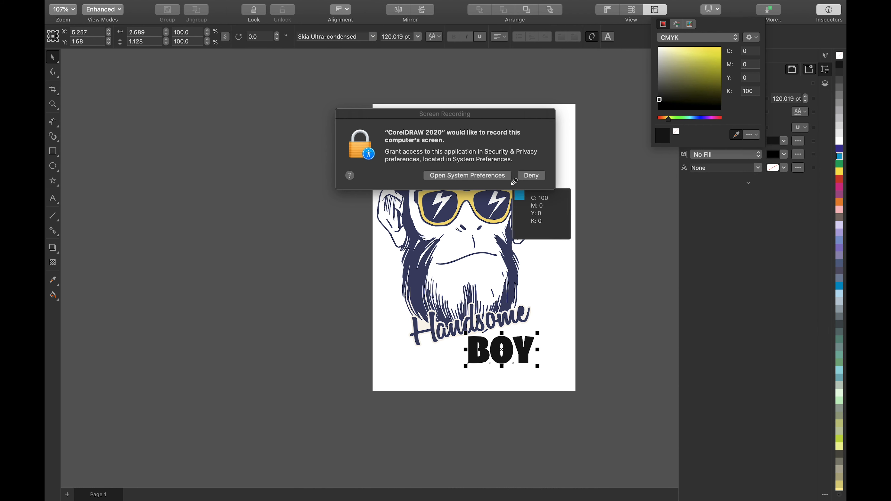
click(511, 248)
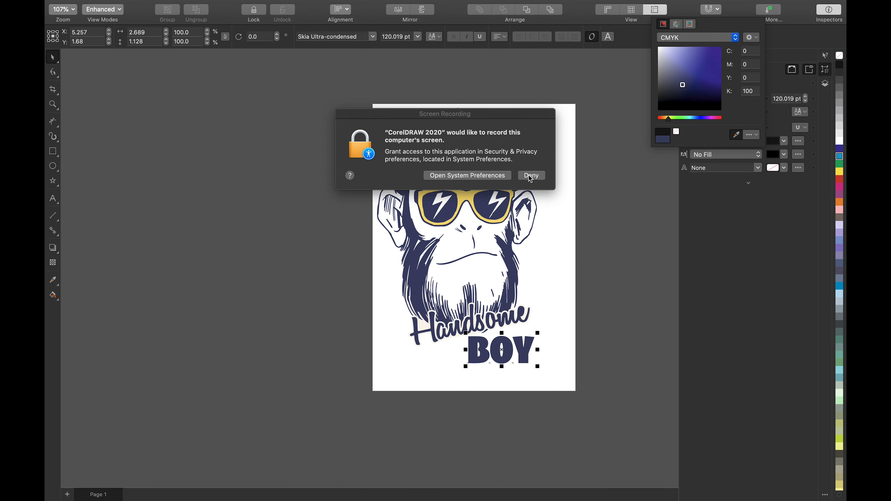
click(531, 175)
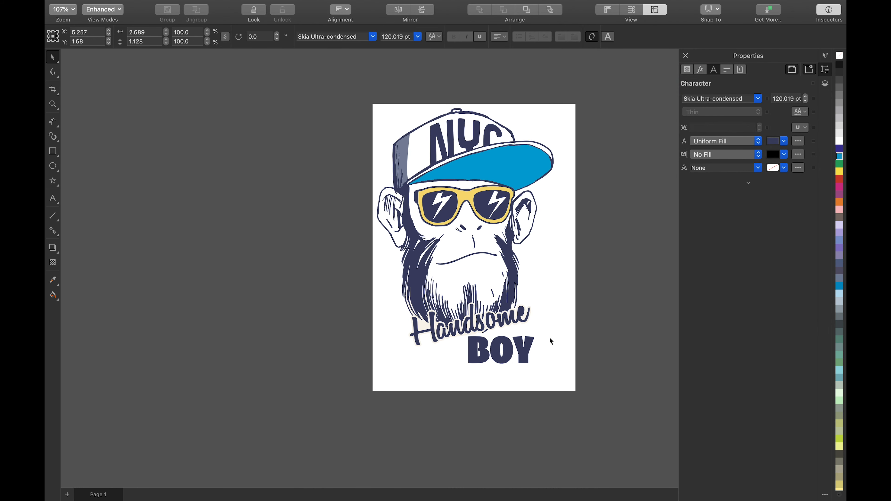
click(556, 374)
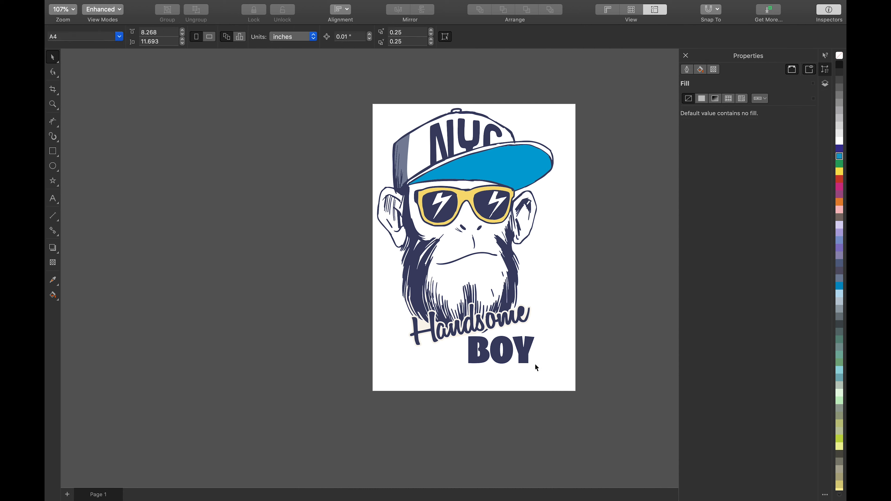
Step: Apply a one-step outside contour with an offset of about 0.139 inches to the BOY text
click(521, 353)
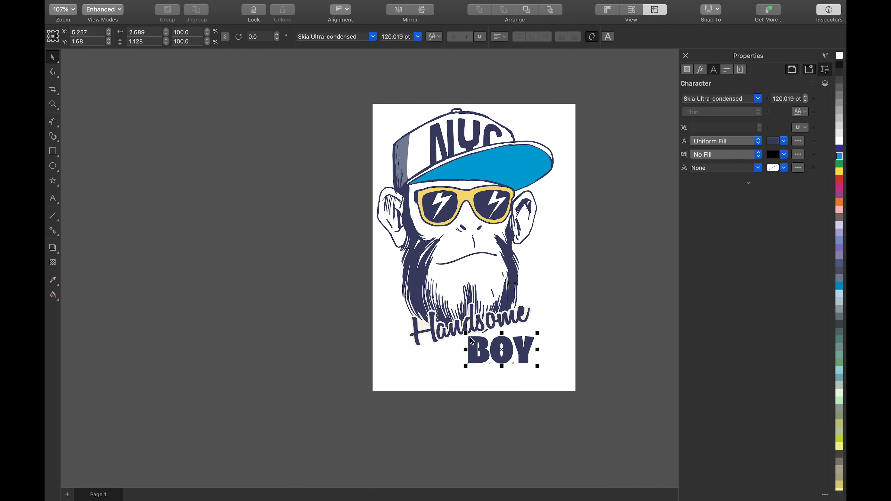
click(54, 249)
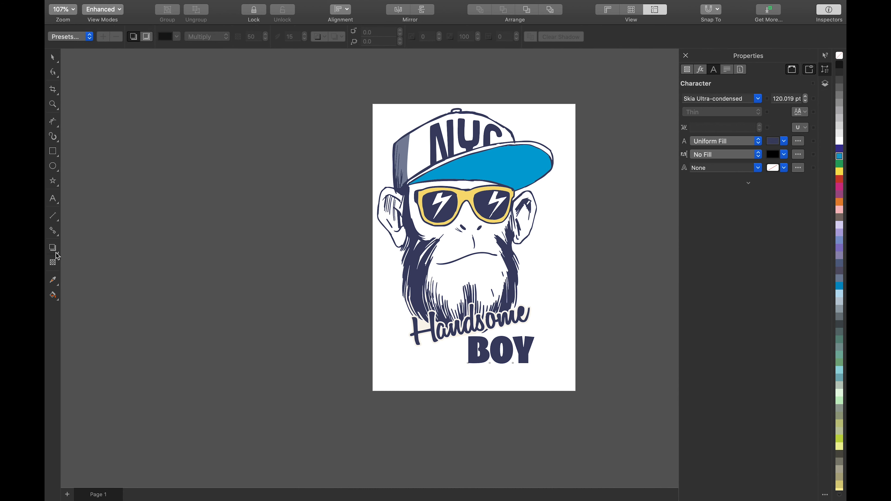
click(57, 257)
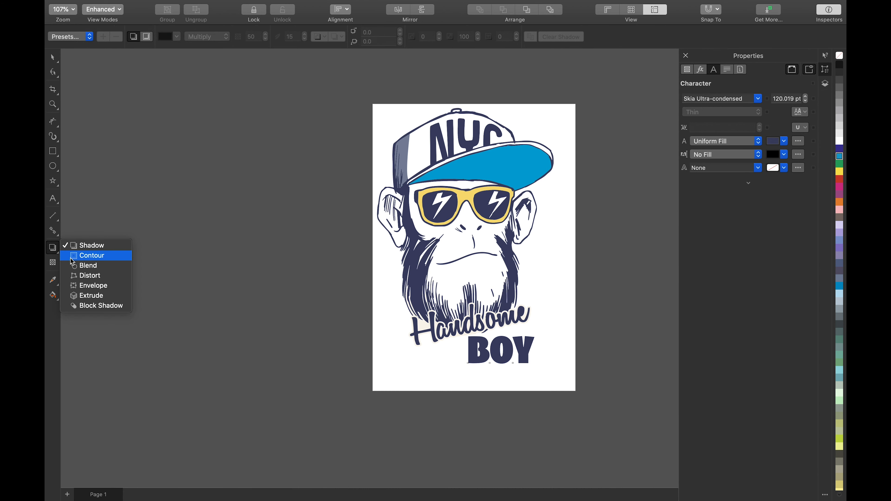
drag(470, 347, 467, 349)
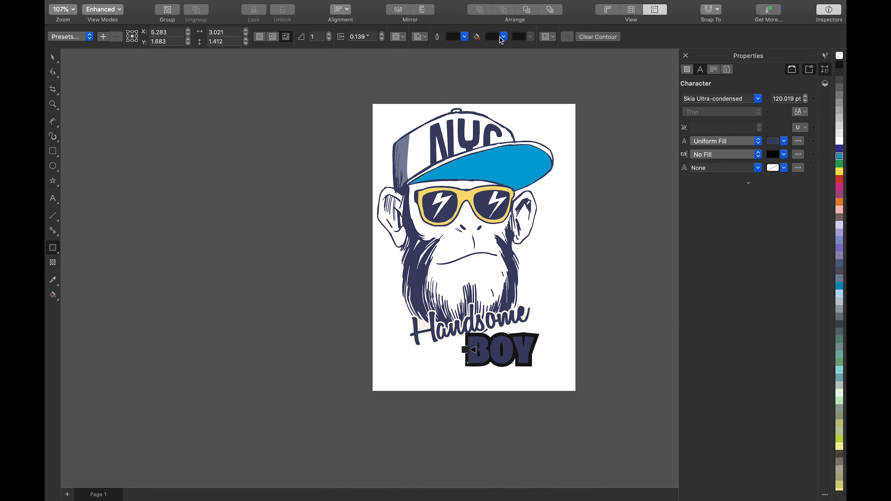
Step: Set the BOY contour's fill colour to the yellow #F6DC74 sampled from the sunglasses frame
click(495, 42)
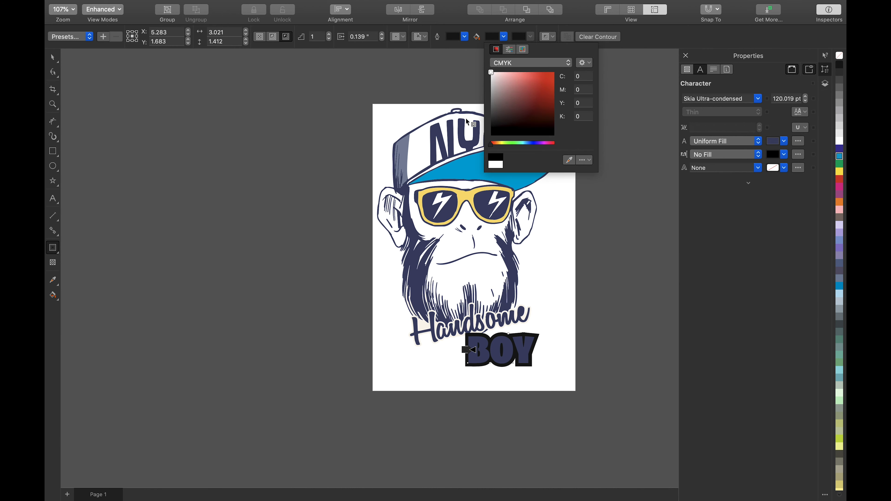
click(446, 193)
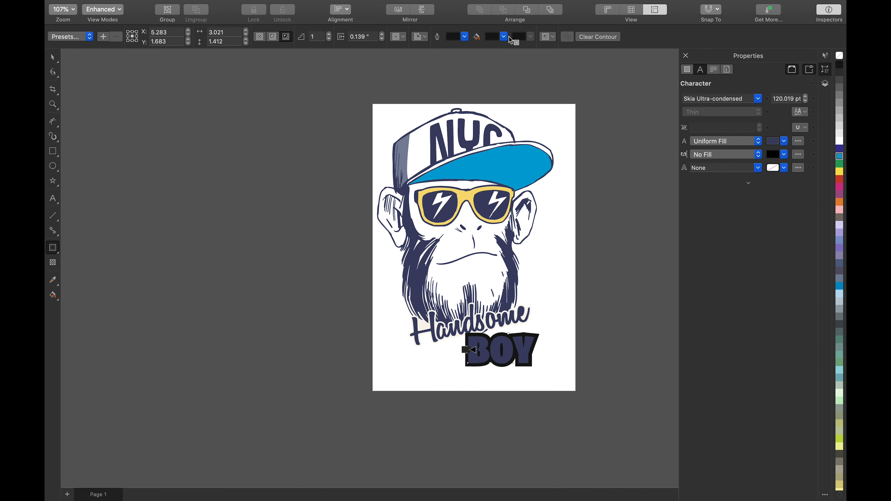
click(500, 36)
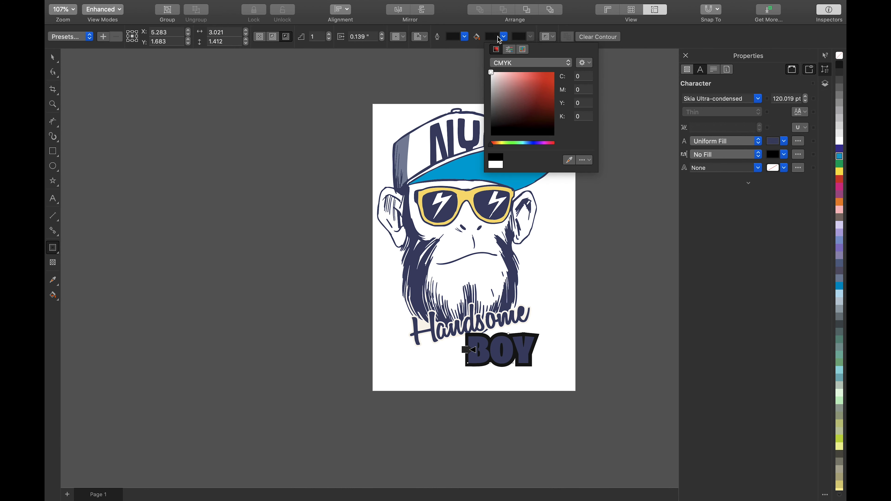
click(569, 160)
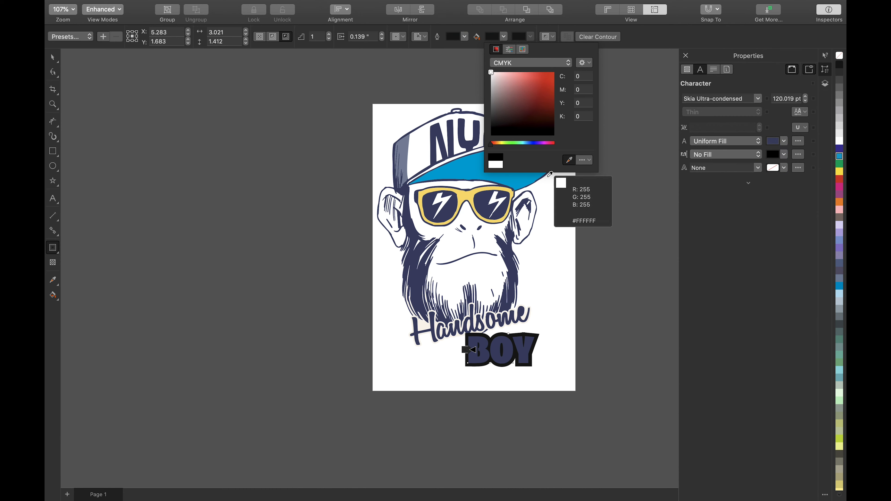
click(463, 189)
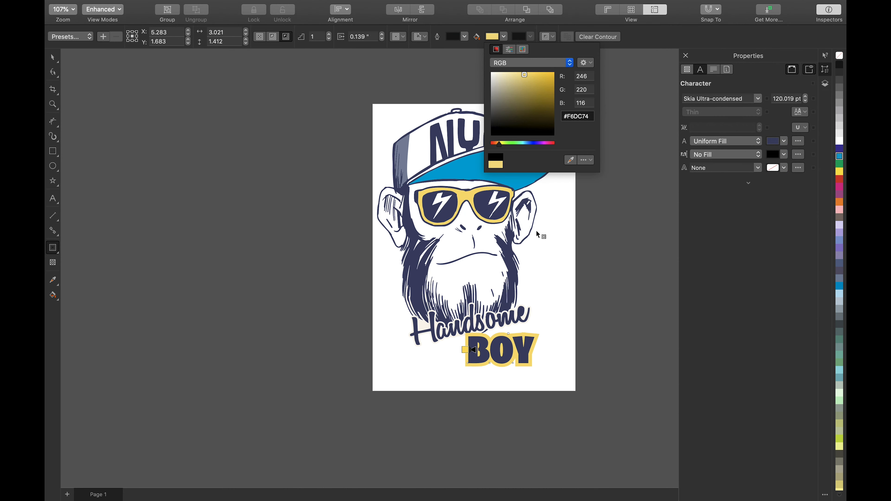
click(622, 212)
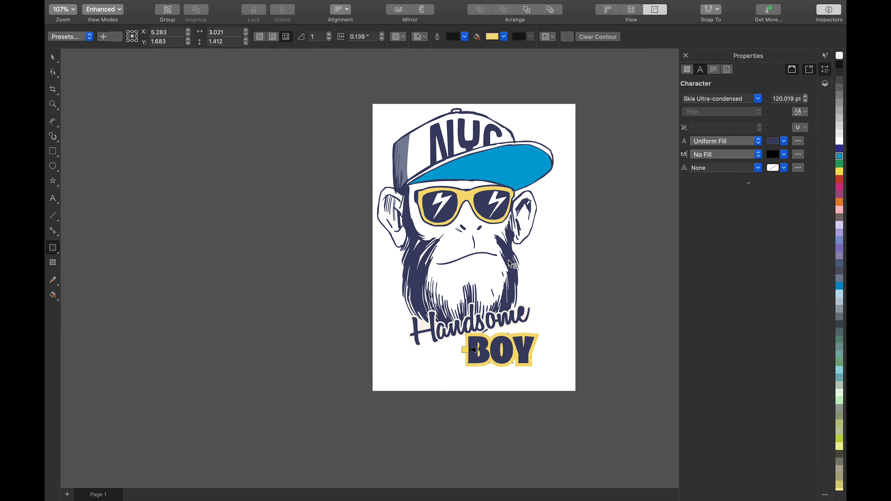
Step: Select the whole finished artwork, including the BOY text, and delete it from the page
click(54, 56)
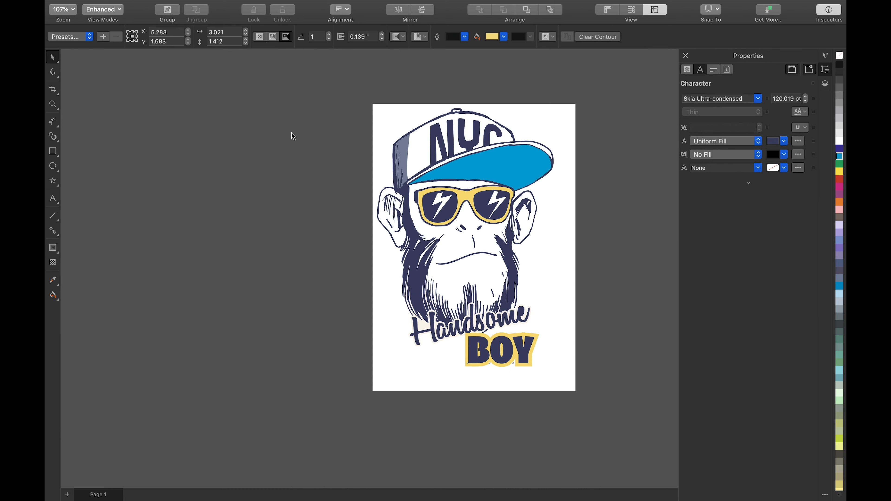
click(541, 340)
scroll(370, 202, down, 1)
drag(315, 104, 575, 388)
key(Delete)
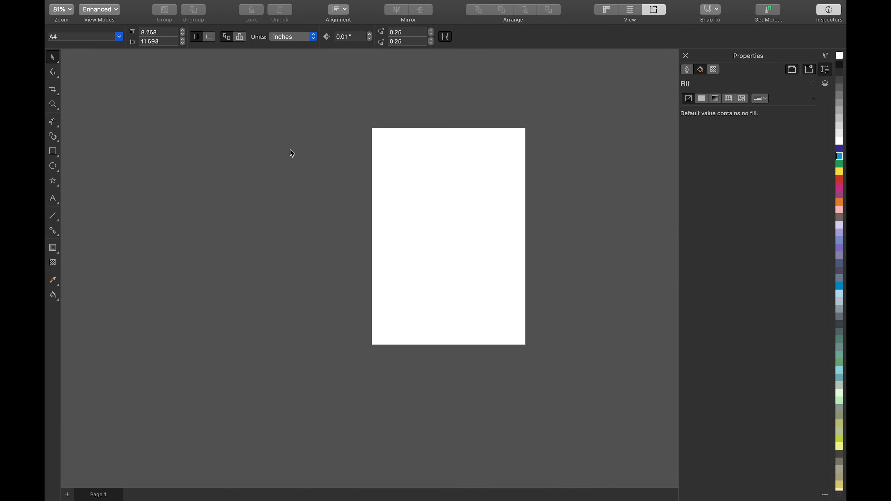
mouse_move(99, 3)
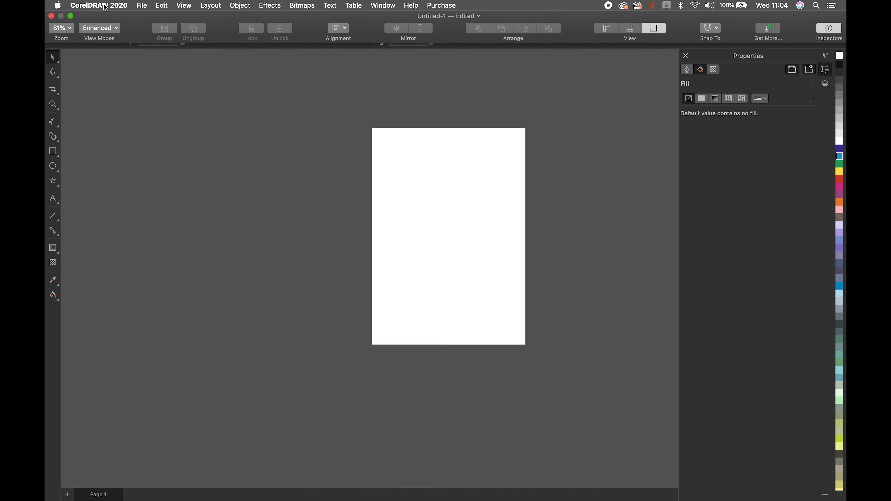
click(141, 6)
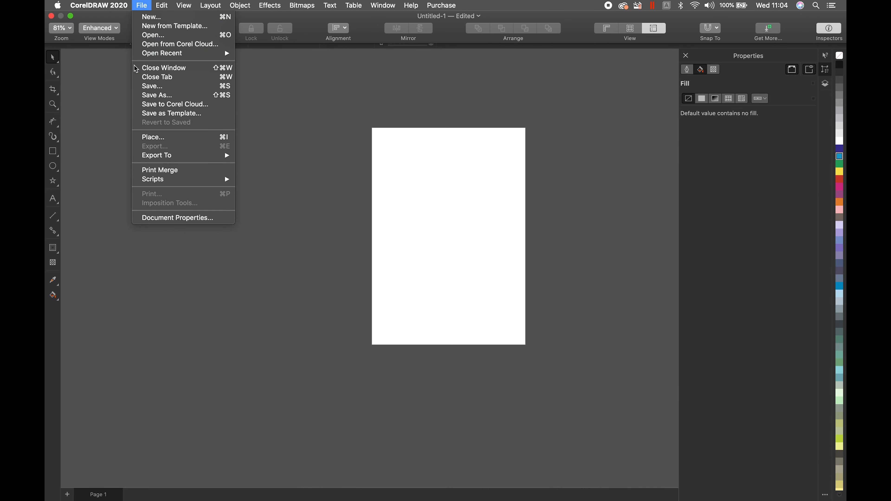
click(337, 167)
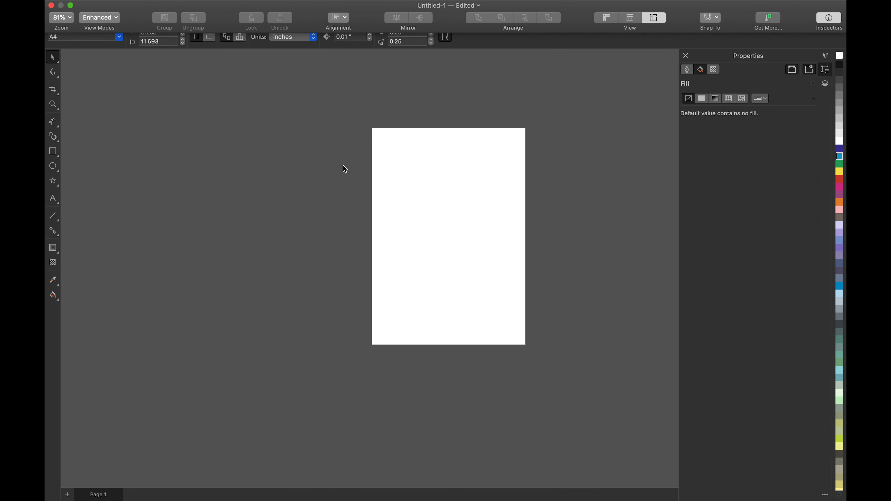
key(super+i)
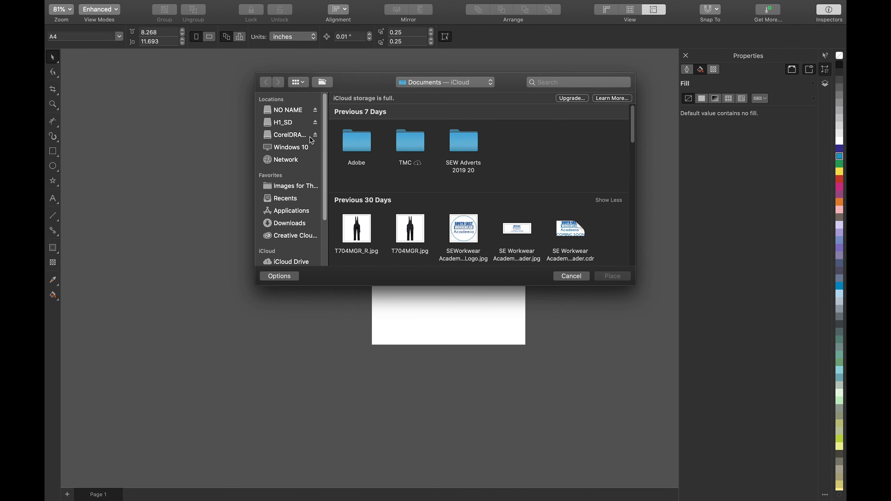
scroll(303, 208, down, 1)
scroll(303, 208, down, 2)
click(285, 212)
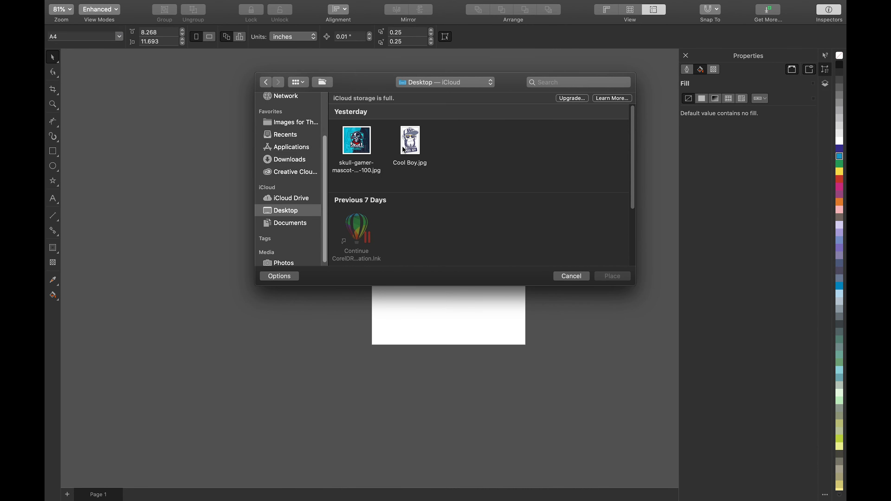
click(410, 144)
click(622, 280)
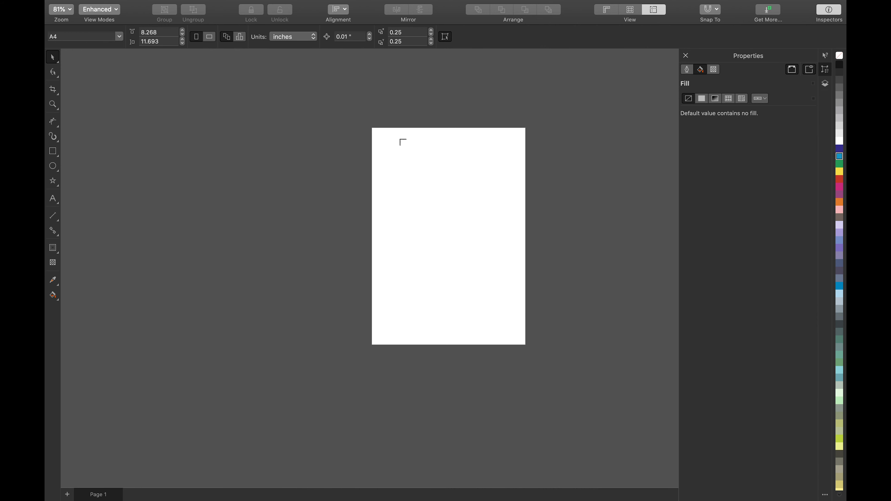
click(386, 134)
drag(527, 267, 451, 247)
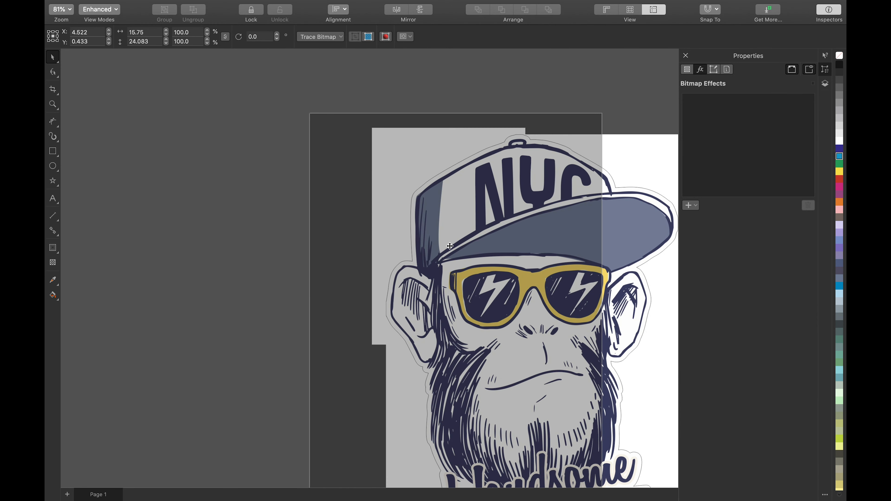
key(Delete)
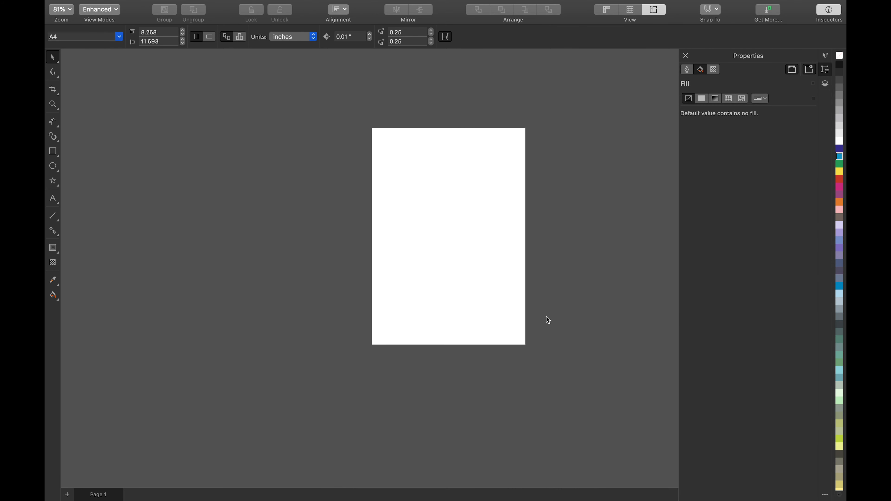
Step: Place Cool Boy.jpg from the Desktop on the blank page at about 7.3 by 11.17 inches and centre it
mouse_move(64, 3)
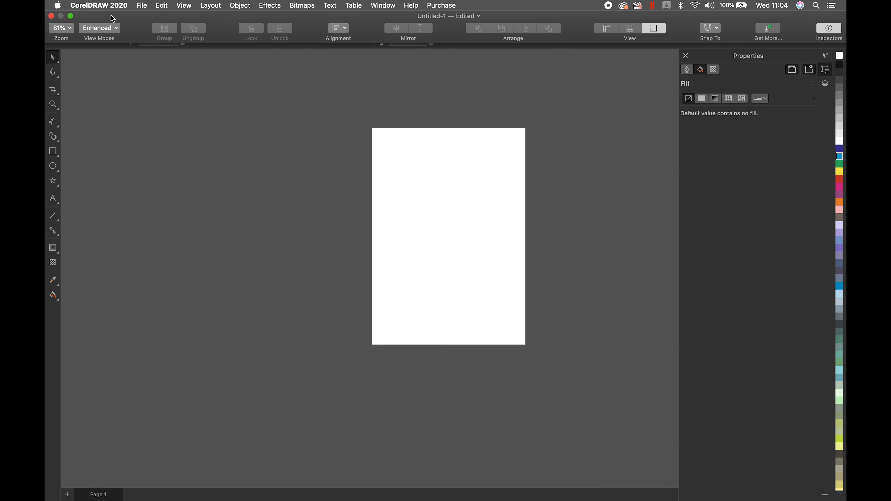
click(142, 5)
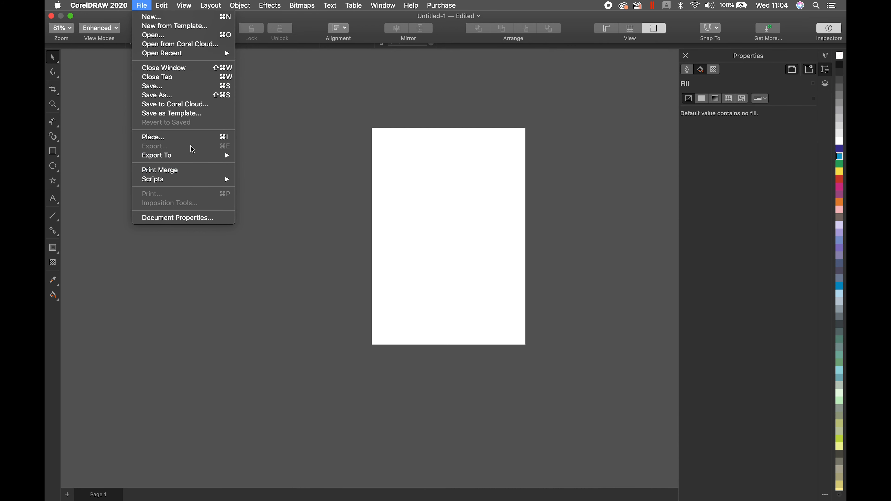
click(468, 174)
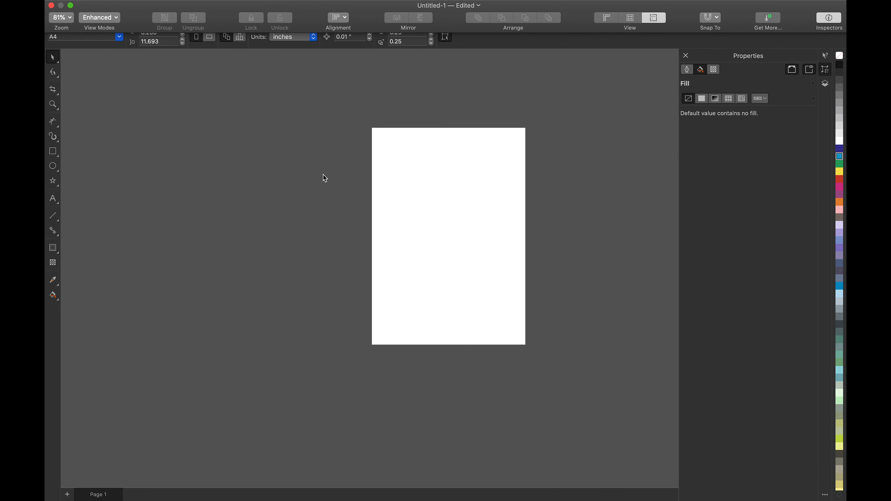
scroll(280, 251, down, 4)
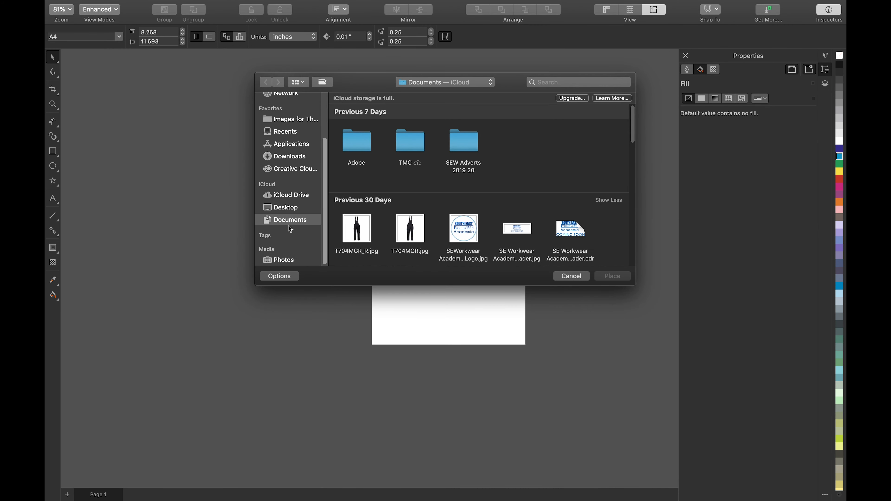
click(290, 210)
double_click(409, 143)
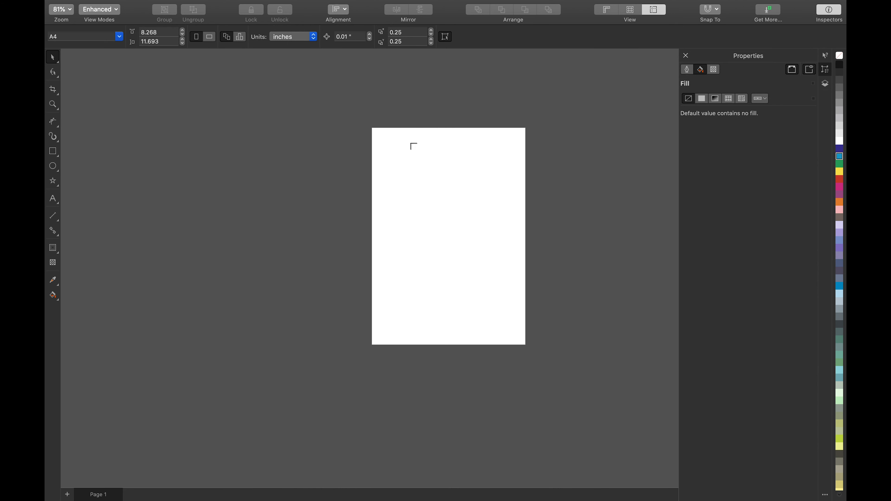
drag(383, 140, 513, 350)
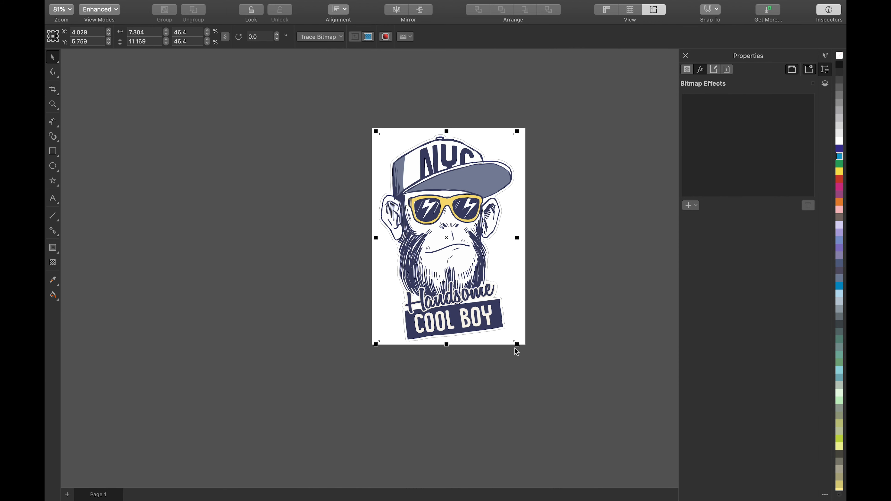
drag(440, 242, 443, 244)
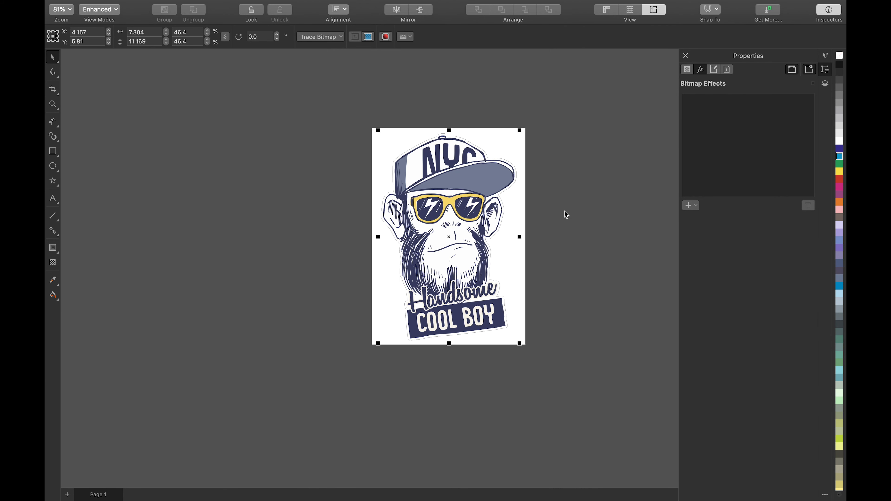
click(566, 209)
Step: Apply the Charcoal art stroke effect to the placed Cool Boy bitmap
scroll(474, 190, up, 1)
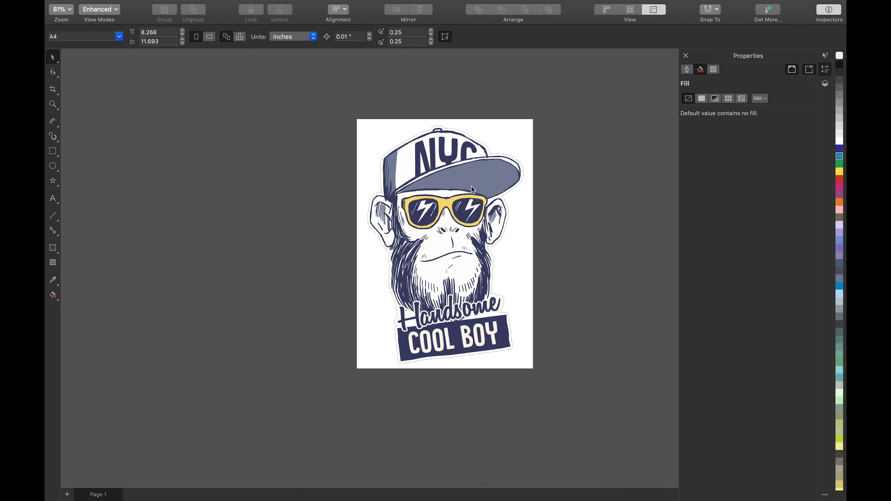
click(470, 182)
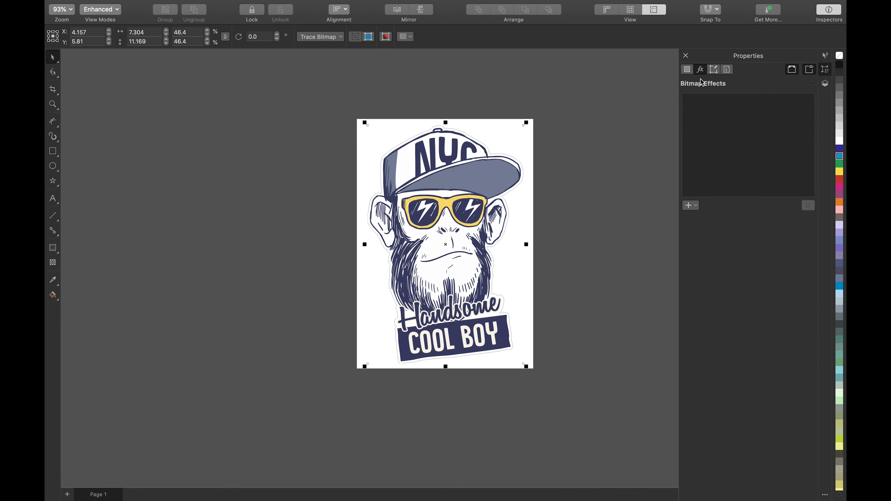
click(693, 206)
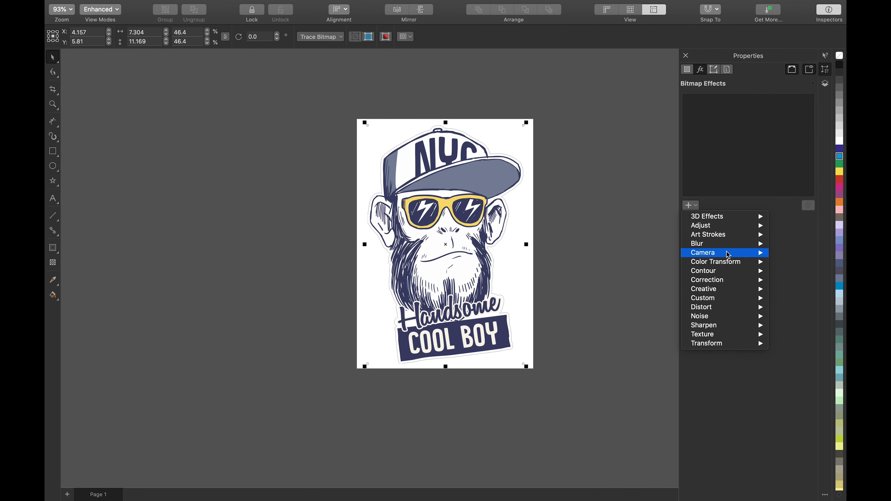
mouse_move(734, 234)
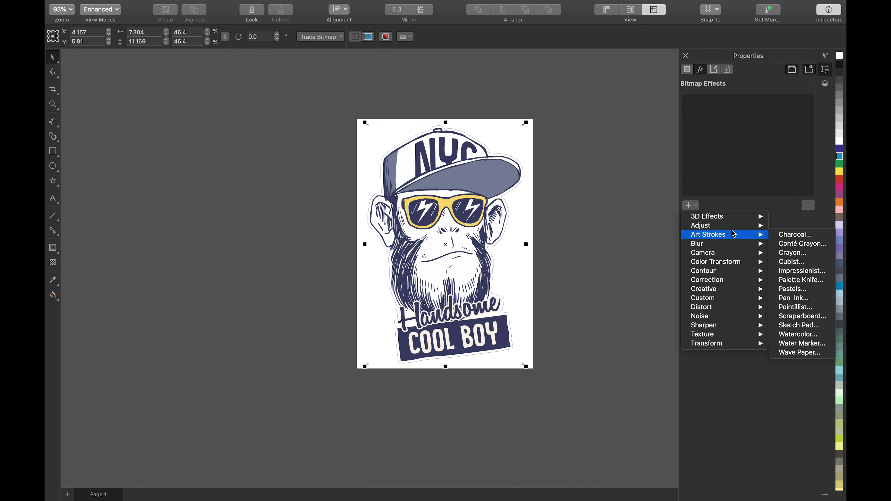
click(783, 234)
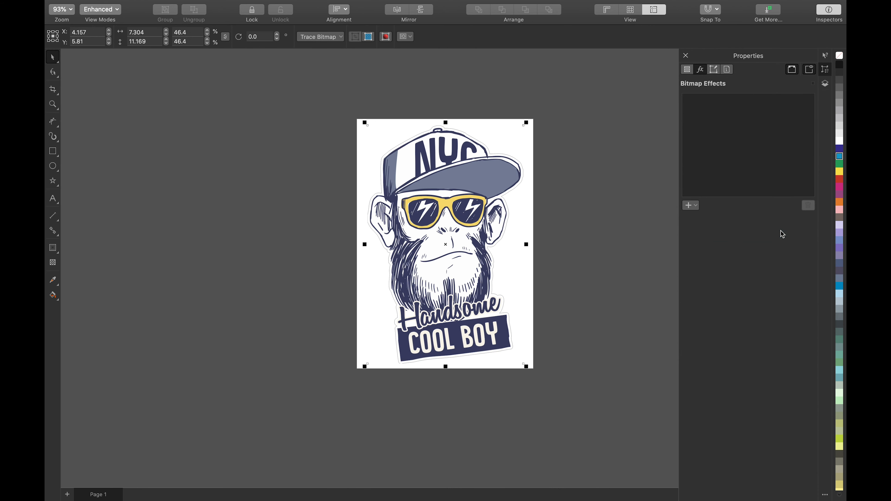
drag(587, 127, 610, 98)
click(668, 137)
click(811, 102)
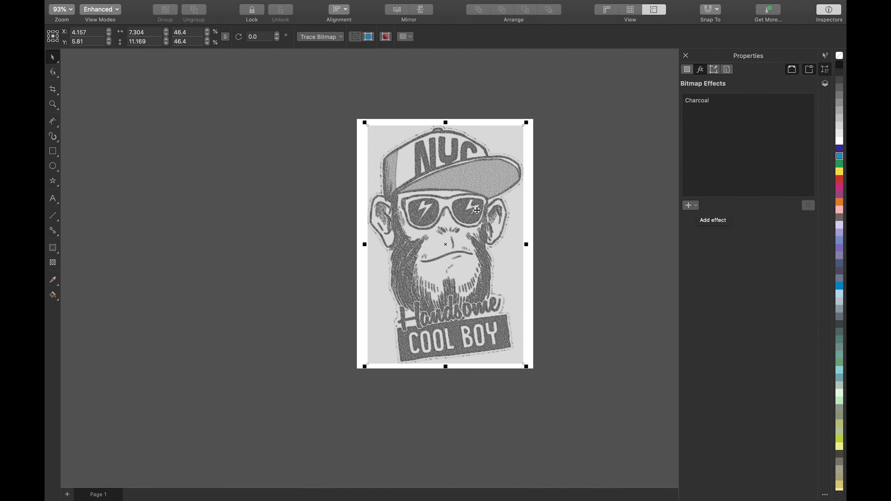
Step: Add the Emboss 3D effect to the bitmap with depth 2, level 100, direction 45° and the gray emboss color
scroll(477, 210, up, 5)
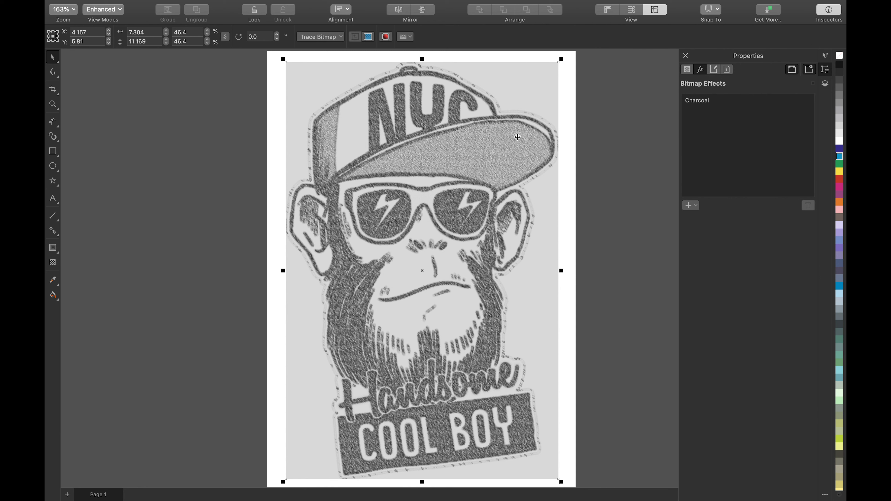
click(690, 208)
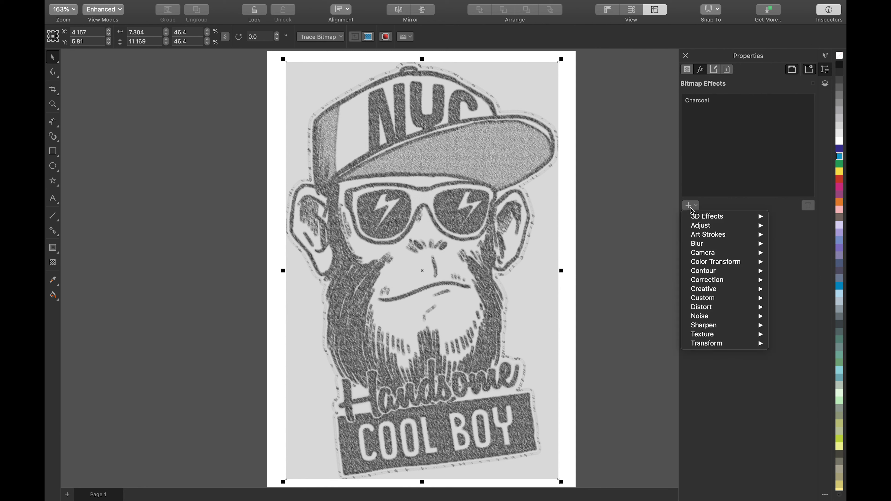
click(690, 207)
click(690, 208)
mouse_move(703, 273)
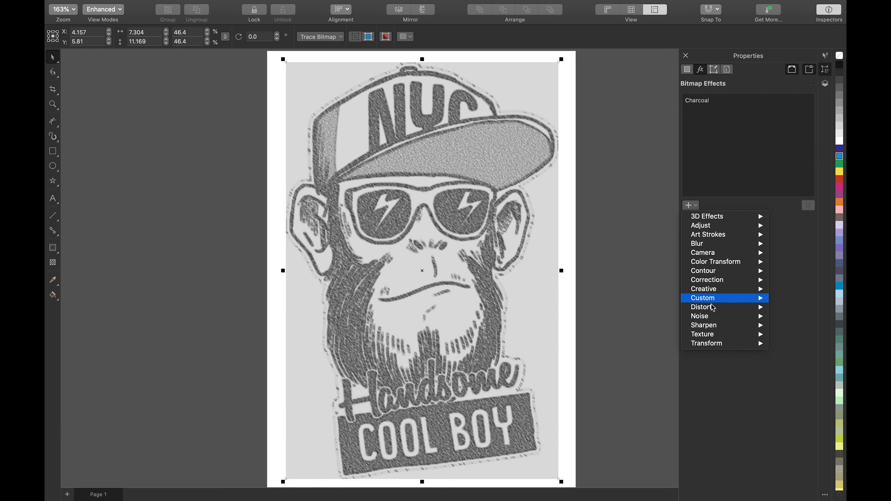
mouse_move(717, 321)
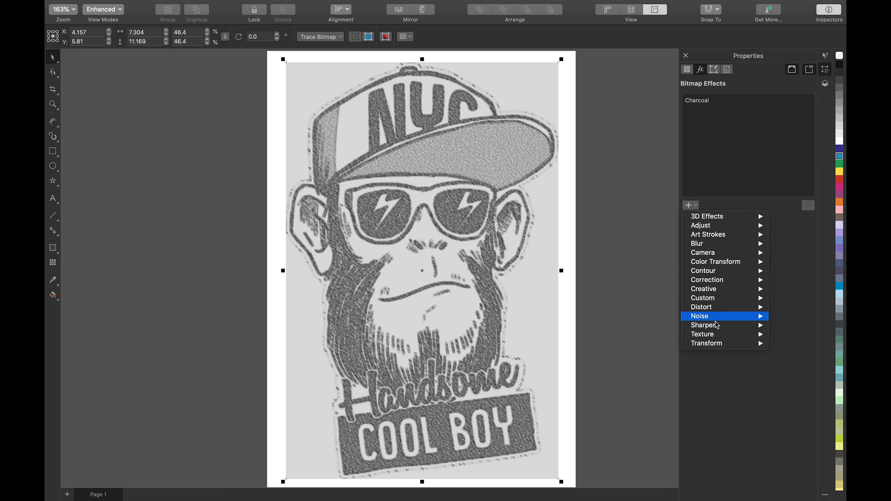
mouse_move(716, 337)
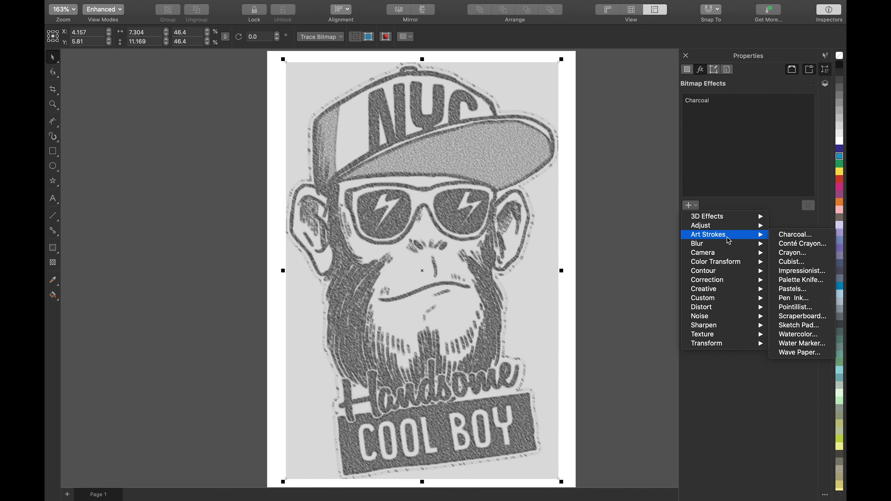
mouse_move(735, 226)
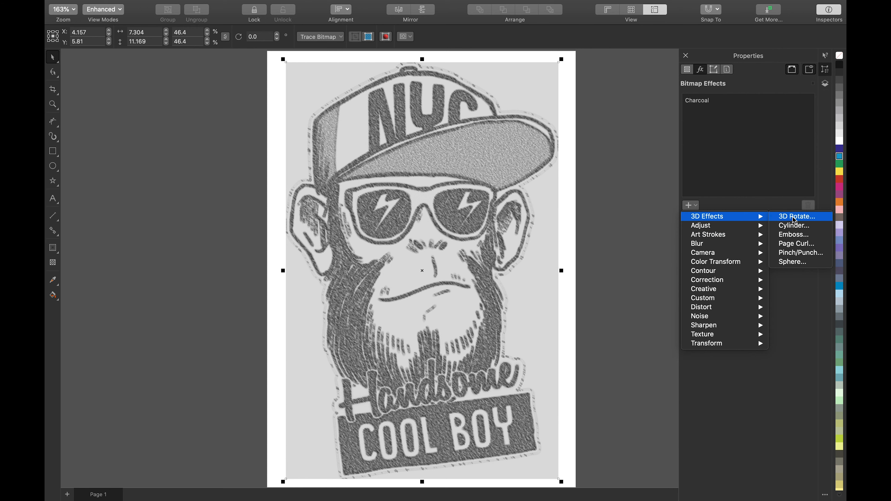
click(803, 238)
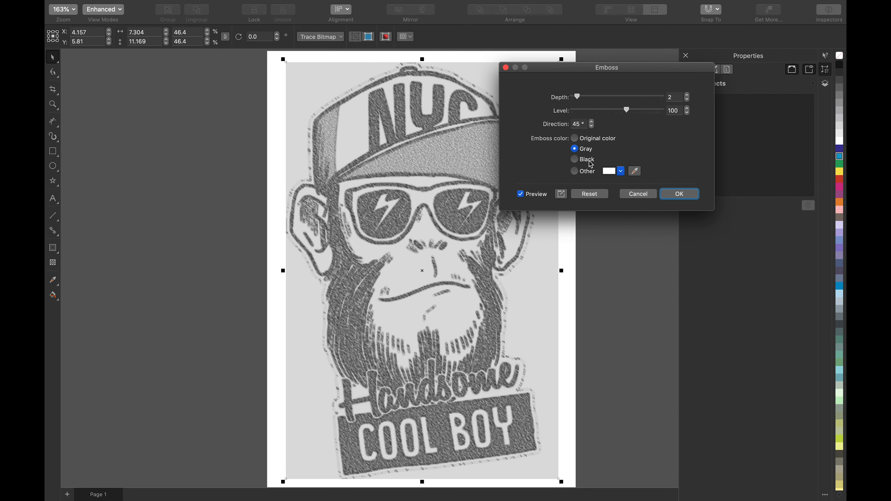
click(682, 197)
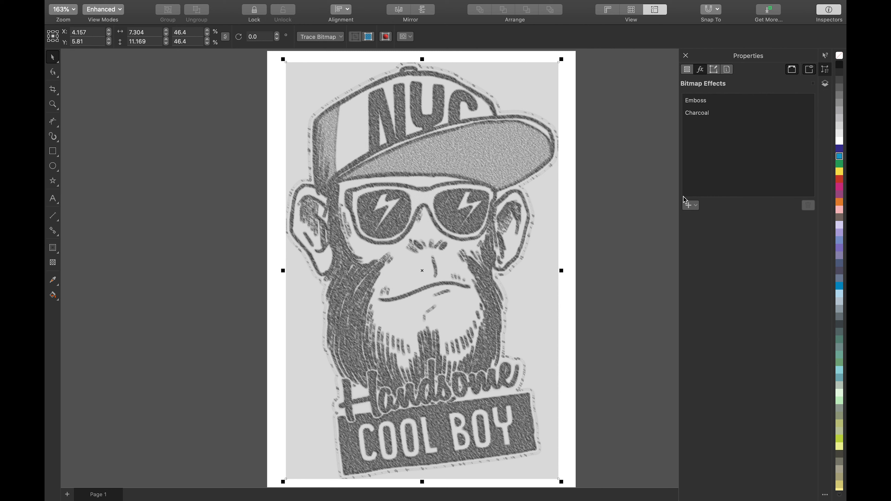
Step: Compare the bitmap with and without its effects by switching the visibility of Emboss and Charcoal off and on
mouse_move(807, 104)
click(810, 101)
click(809, 113)
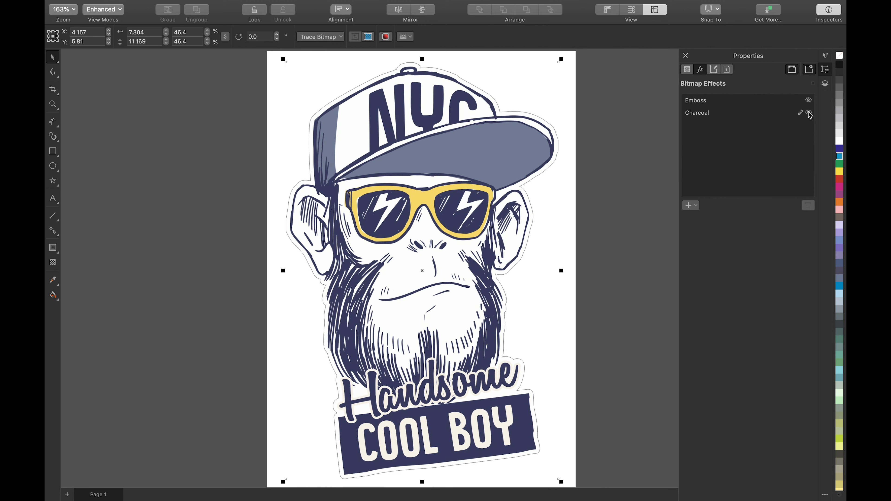
click(809, 113)
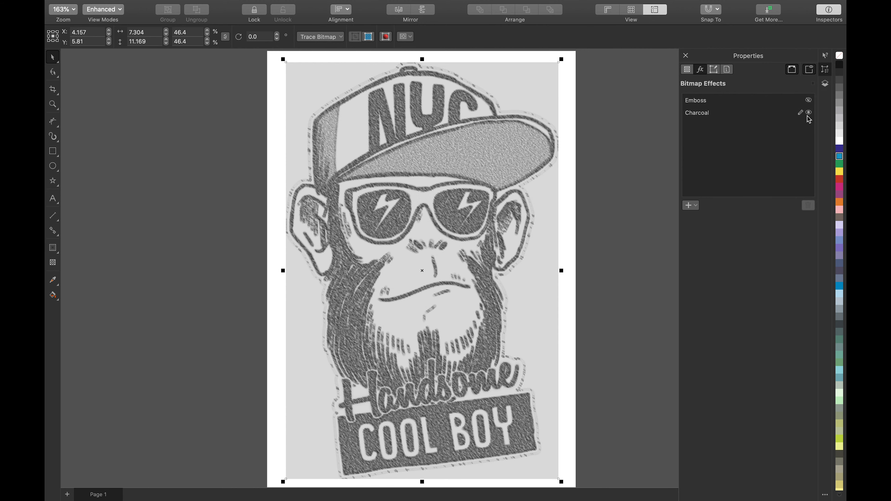
scroll(403, 300, up, 3)
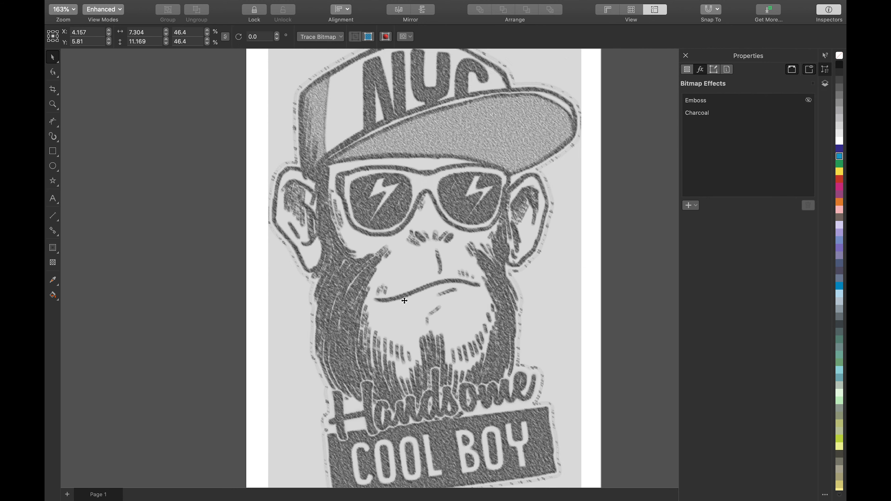
scroll(404, 299, down, 2)
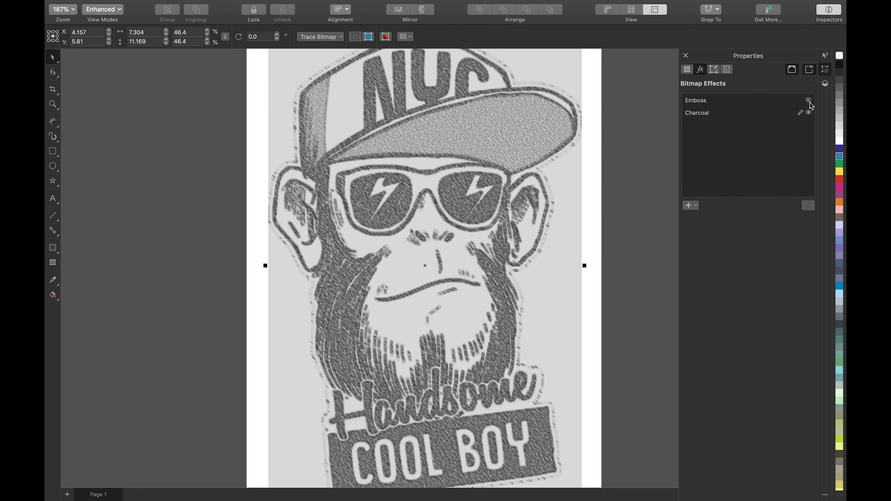
click(809, 101)
Step: Hide both the Emboss and Charcoal effects so the bitmap shows in its original colors
click(810, 113)
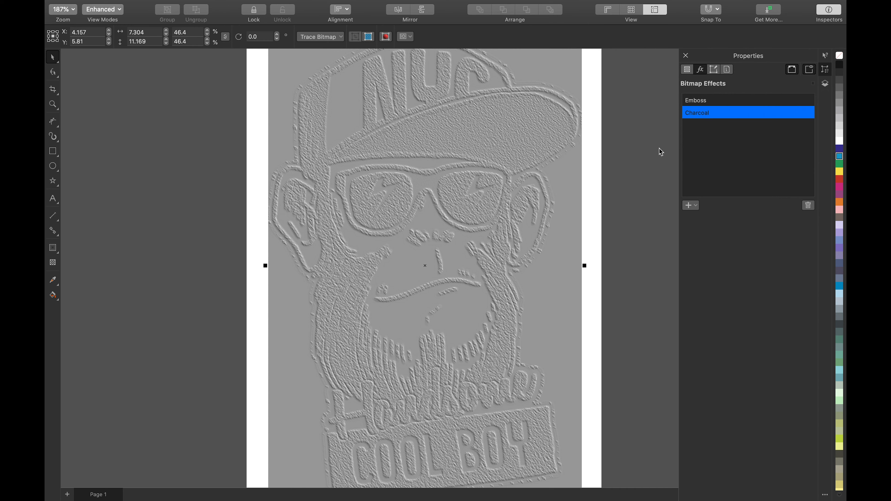
click(692, 206)
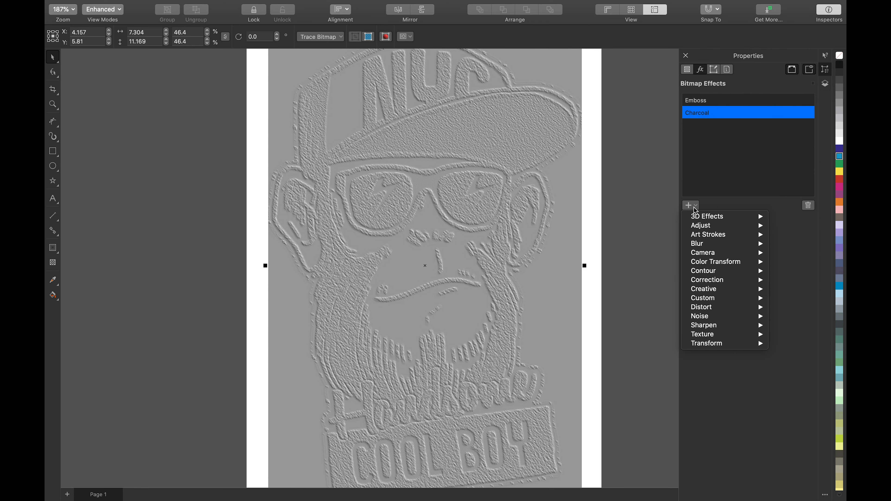
click(806, 100)
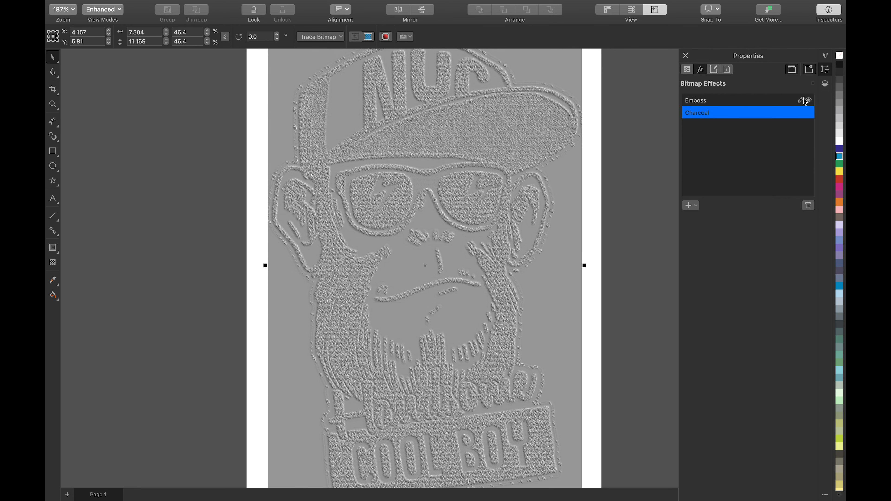
click(806, 101)
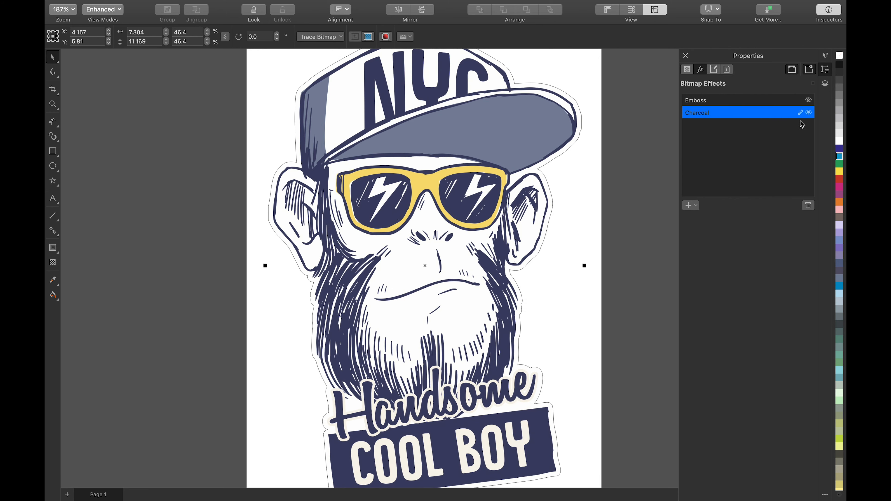
click(808, 112)
Step: Add the Creative Fabric effect to the bitmap with the Needlepoint style, size 14, complete 100, brightness 50 and rotation 0°
click(692, 205)
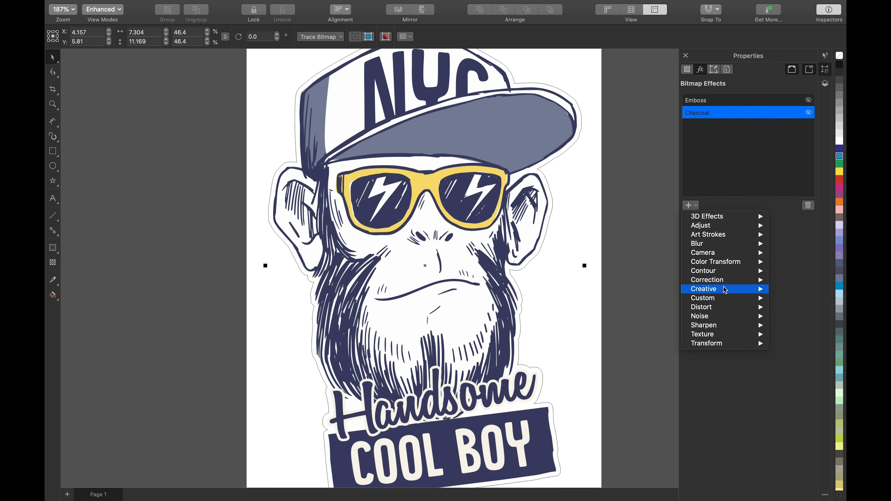
mouse_move(725, 289)
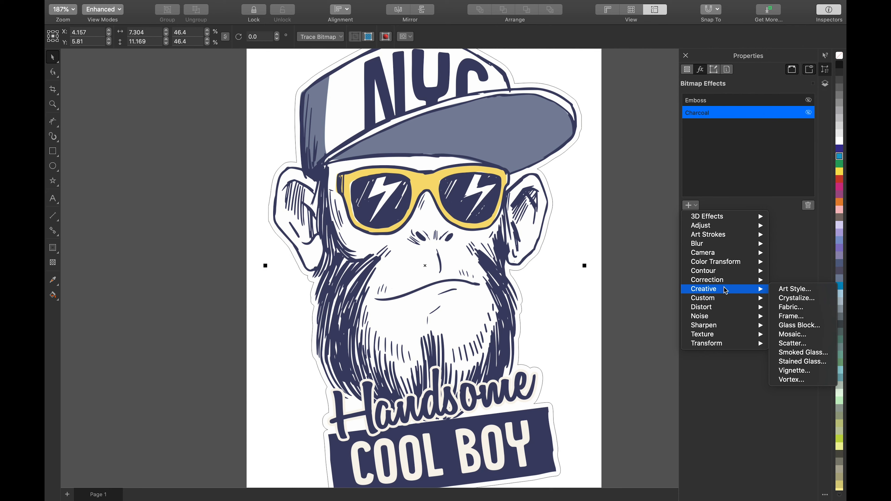
click(786, 307)
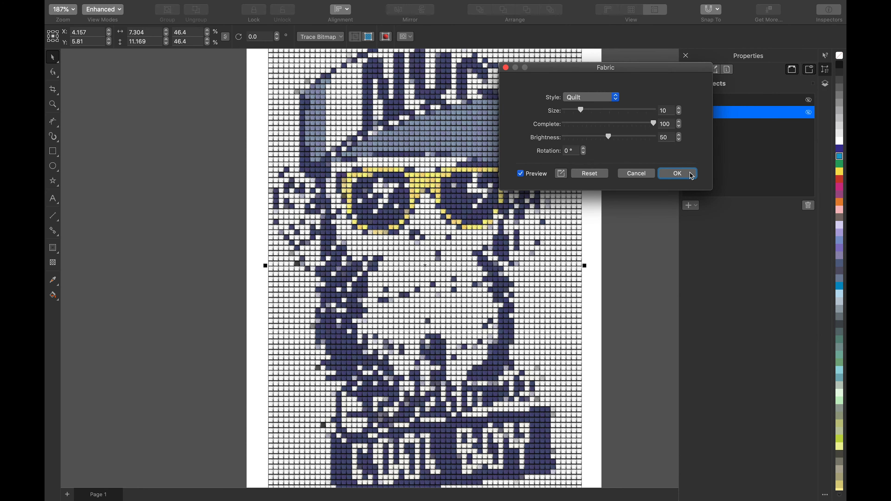
click(603, 111)
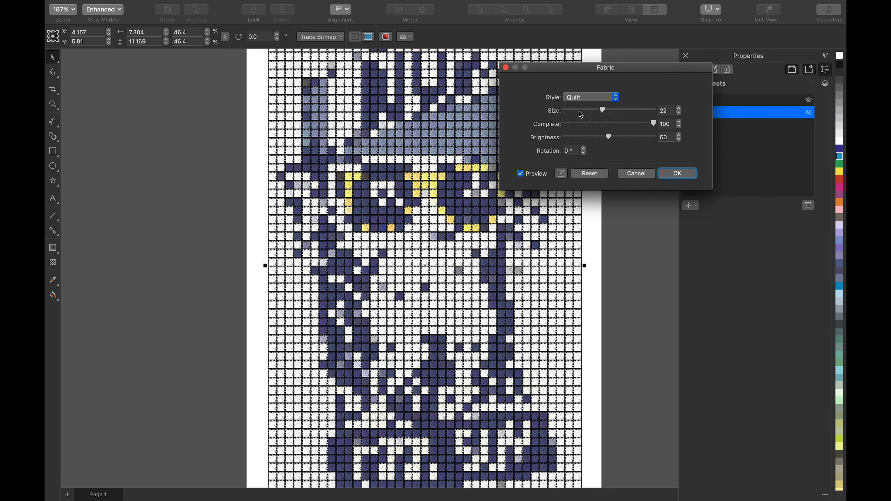
click(582, 111)
click(603, 98)
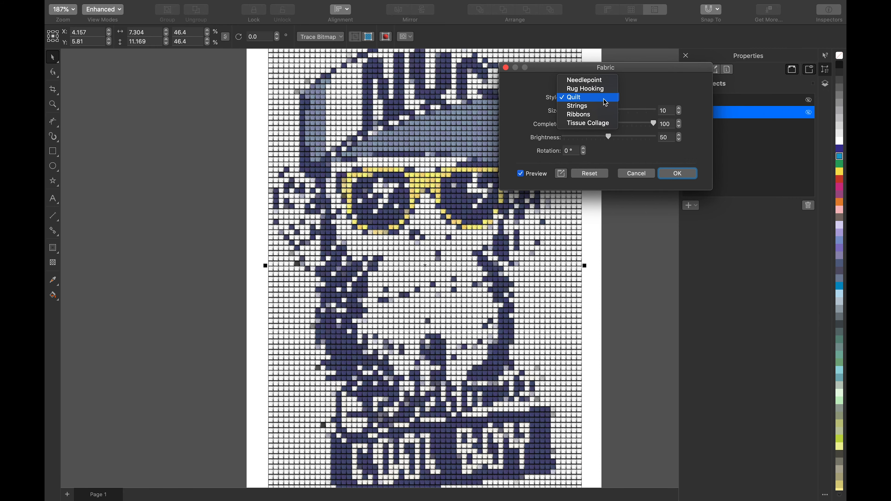
click(607, 87)
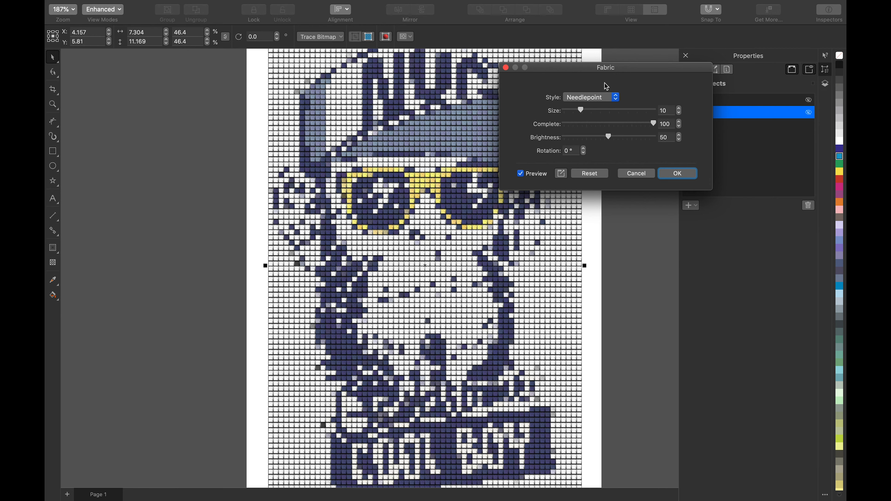
drag(580, 113, 596, 113)
click(589, 112)
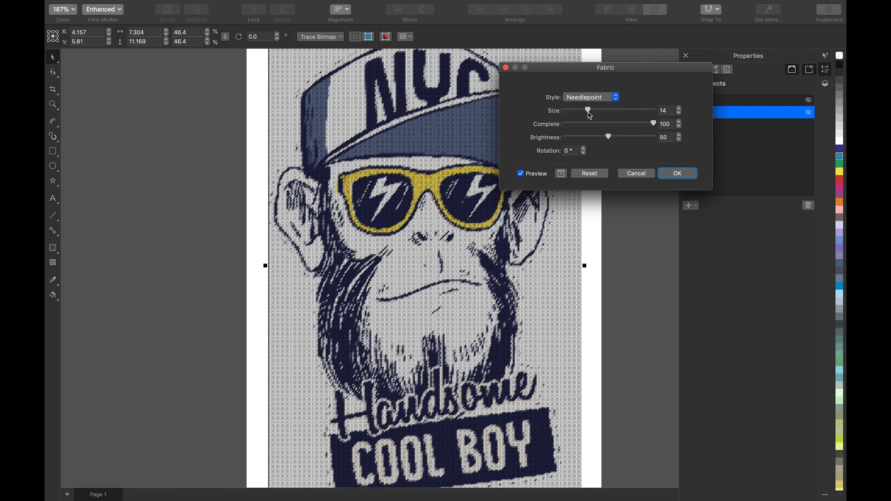
click(671, 176)
Step: Move the Cool Boy bitmap slightly left on the page to X 4.04 and Y 5.825 inches, and deselect it
scroll(626, 210, down, 3)
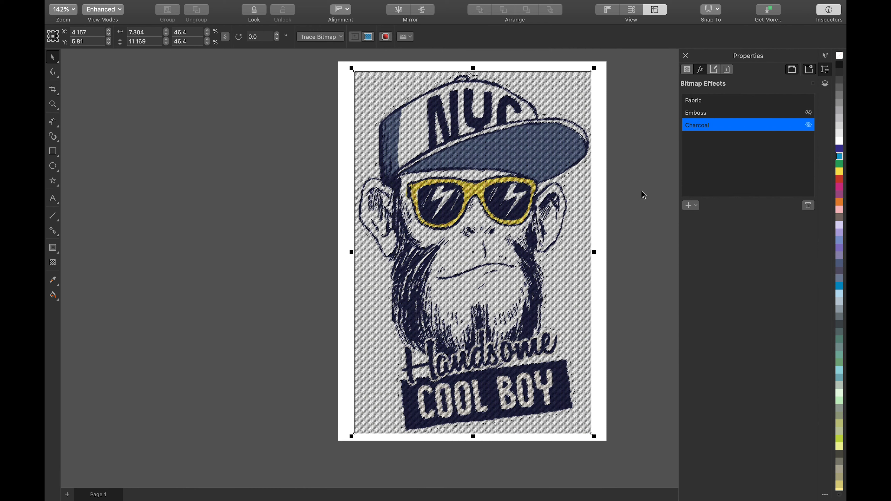
mouse_move(791, 99)
click(329, 141)
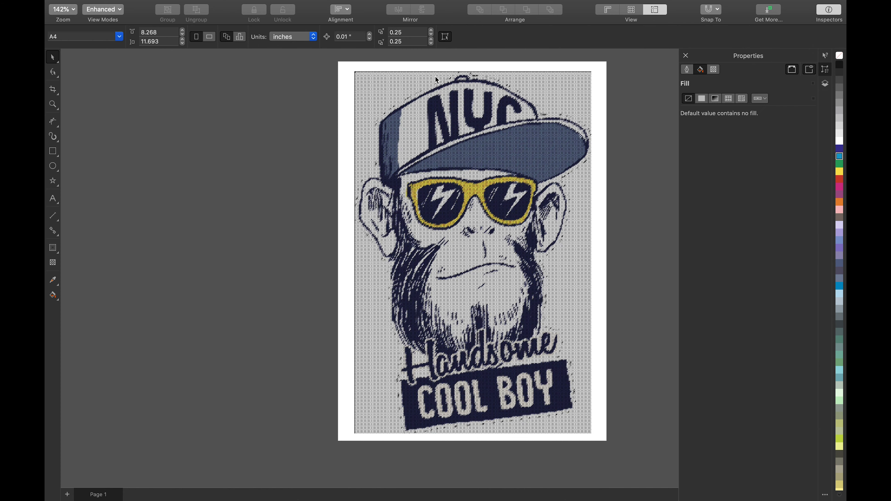
drag(435, 75, 431, 76)
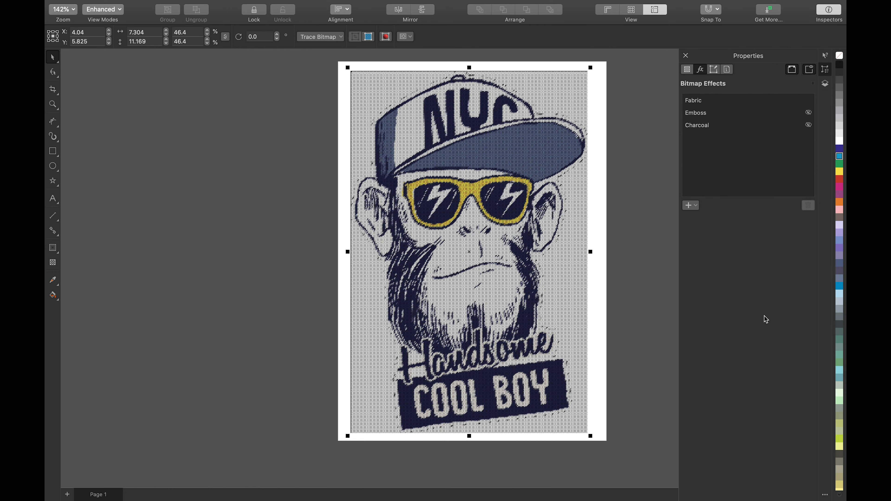
mouse_move(254, 2)
click(290, 243)
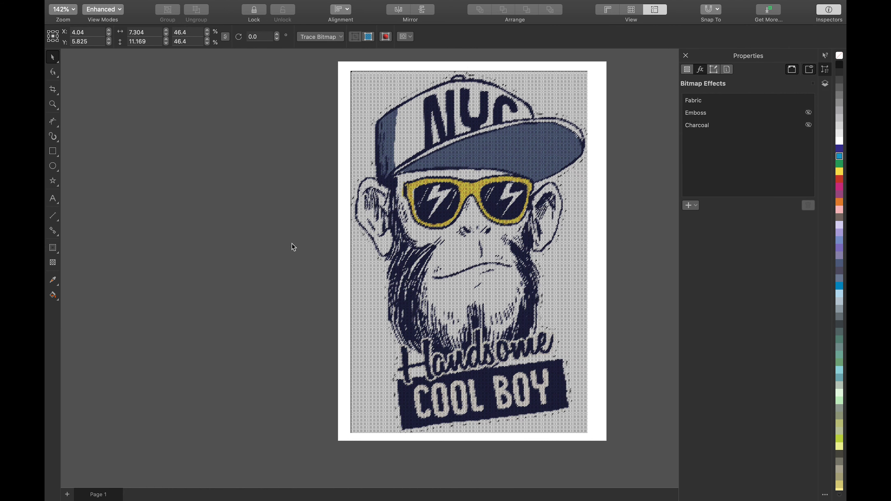